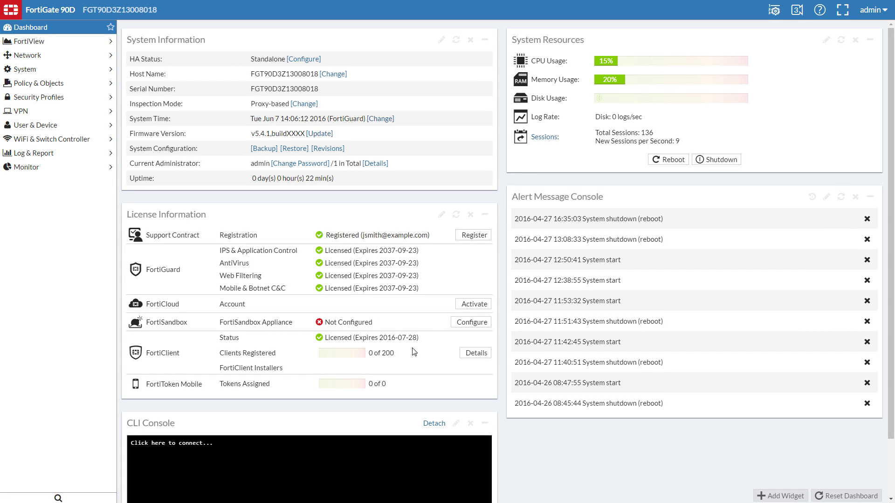
Enable Sandbox inspection and activate FortiCloud by signing in with the account e-mail and password
left_click(473, 322)
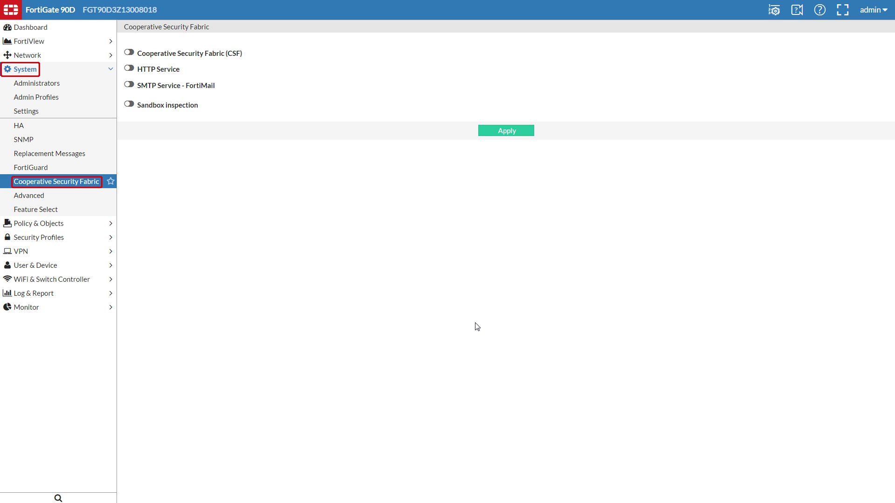
left_click(130, 104)
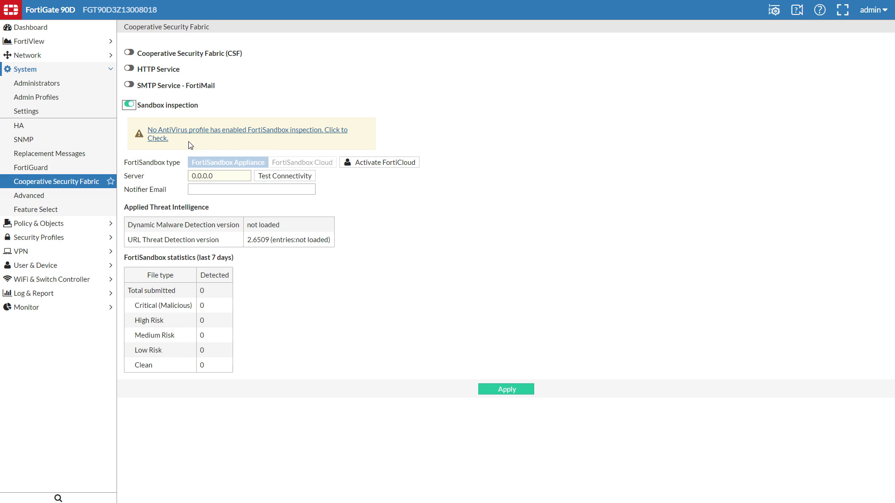
left_click(399, 165)
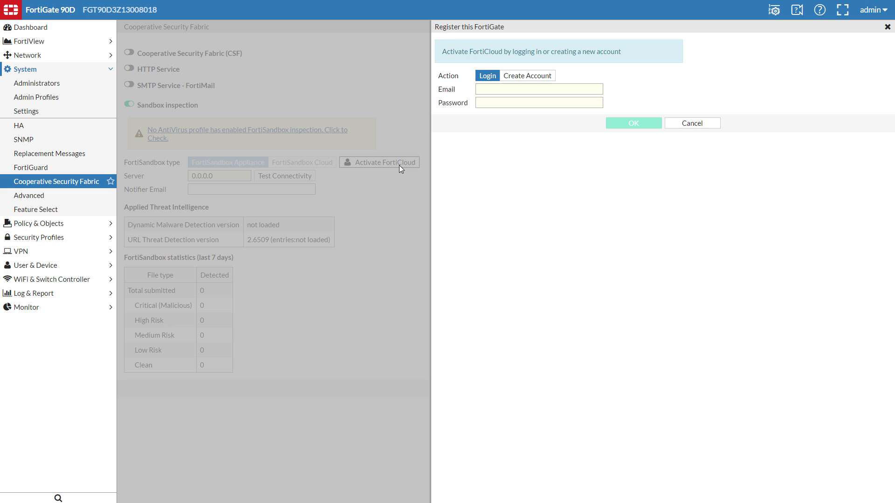
left_click(536, 89)
type("jsmith@example.com")
key("Tab")
type("••••••••••••••")
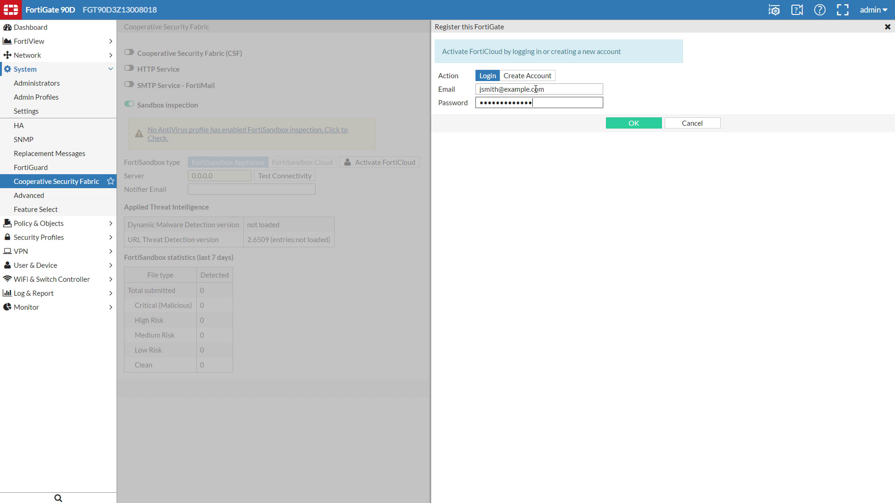
left_click(635, 124)
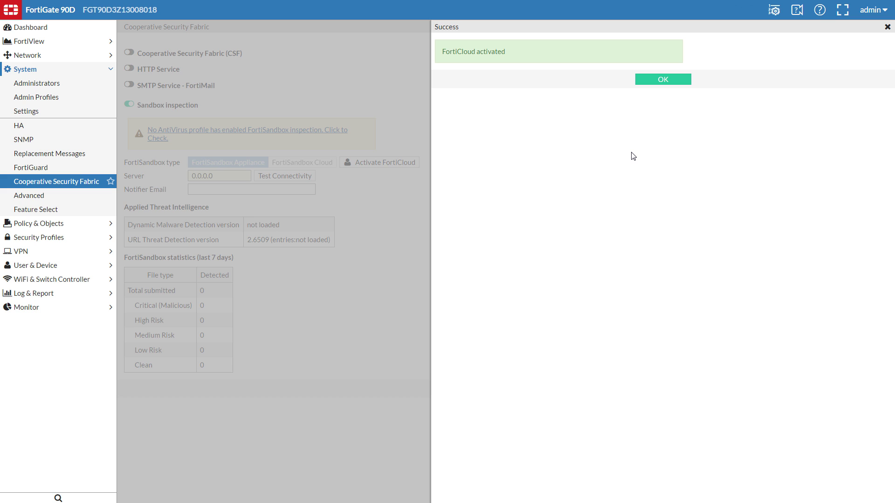
left_click(664, 80)
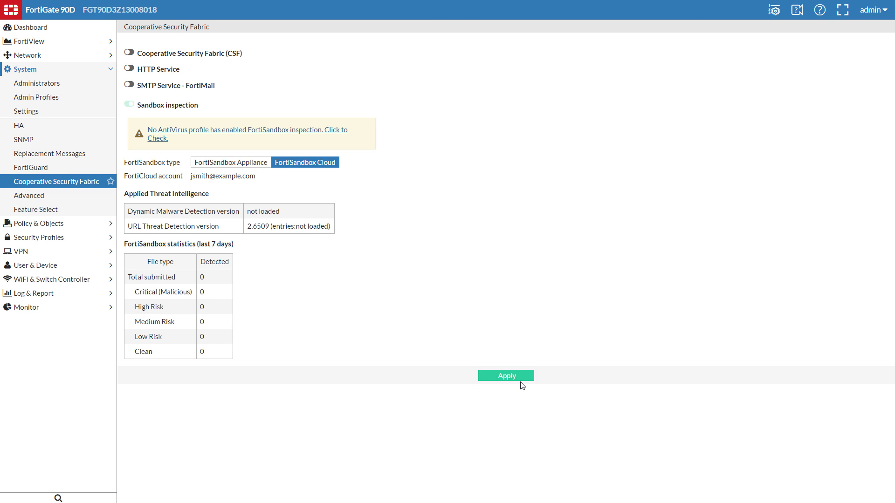
Apply sandbox settings, then set the default AntiVirus profile to All Supported Files with FortiSandbox database
left_click(522, 379)
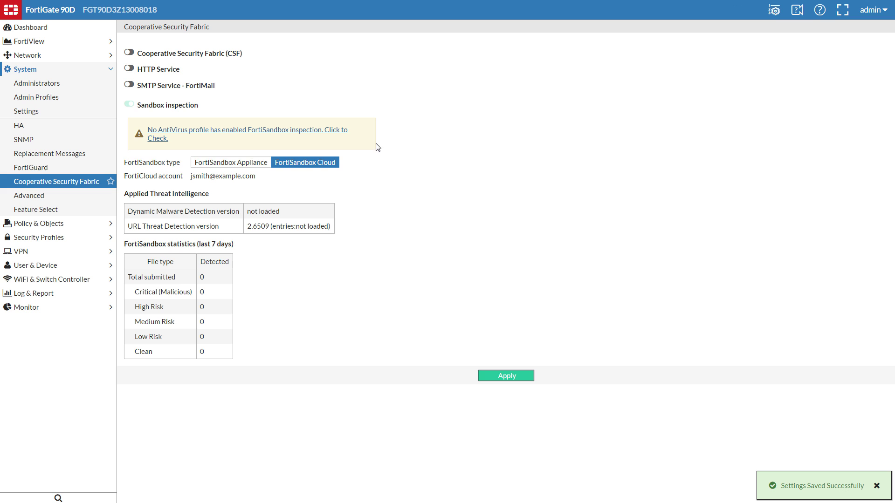
left_click(343, 134)
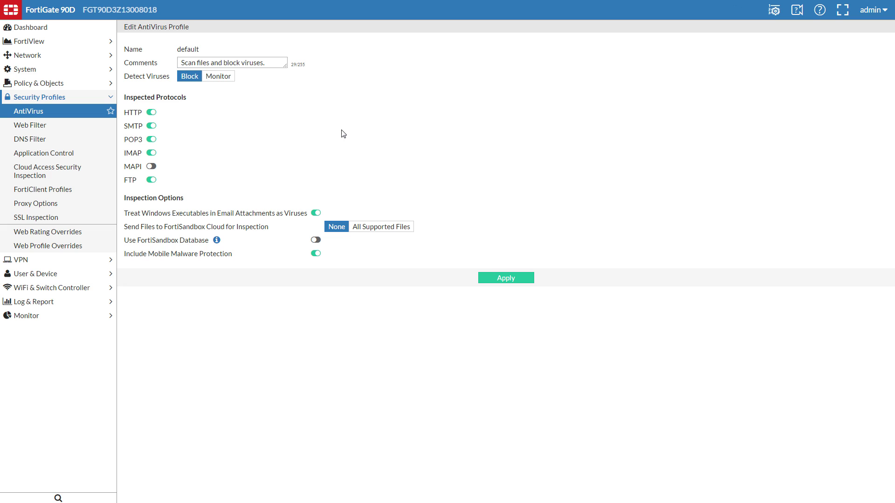
left_click(385, 228)
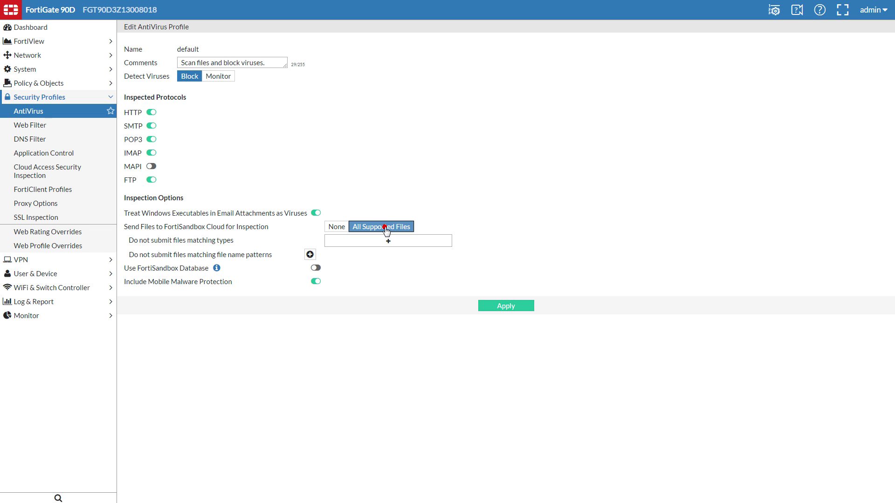
left_click(317, 269)
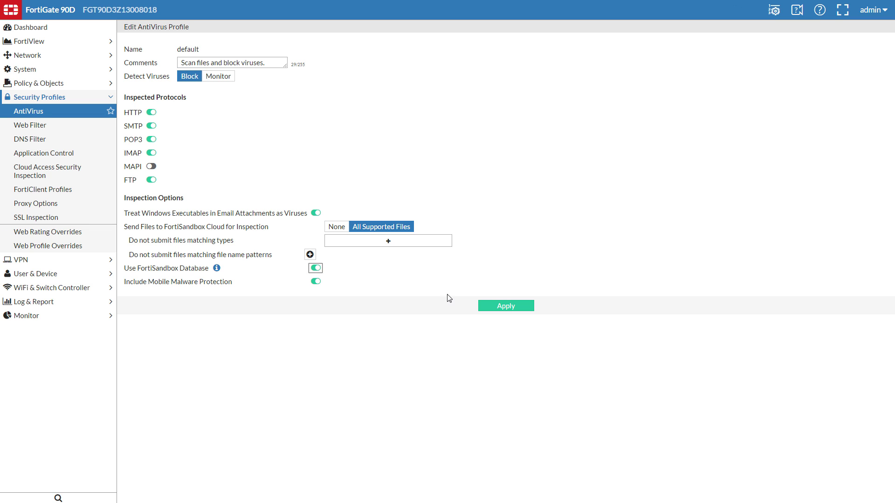
left_click(506, 306)
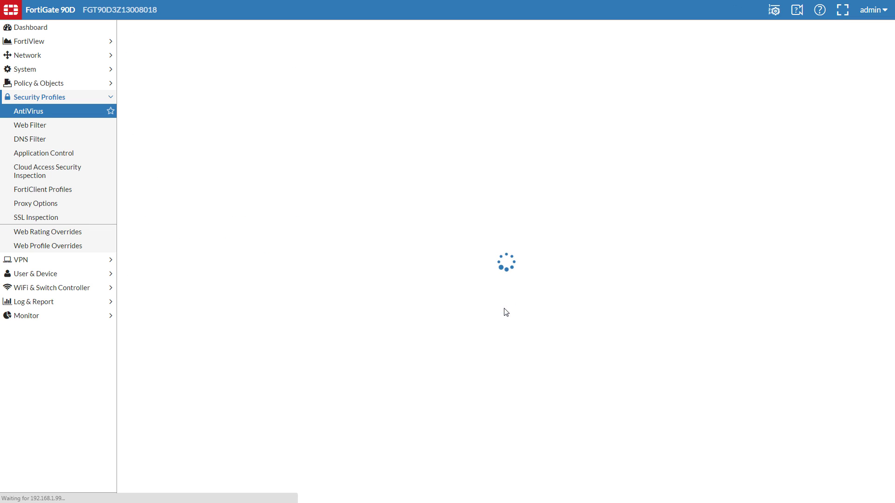
Enable blocking of FortiSandbox-discovered malicious URLs in the default Web Filter profile
left_click(62, 126)
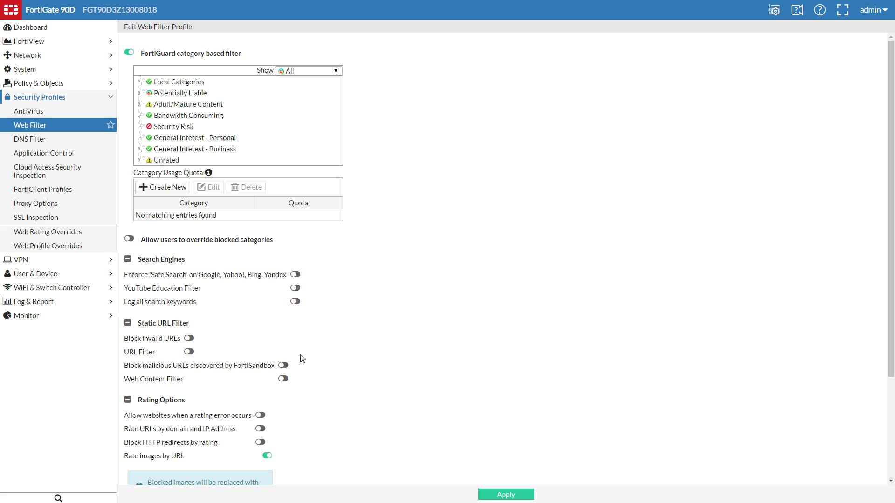
left_click(284, 367)
left_click(505, 494)
Edit IPv4 policy 1 to turn on AntiVirus, Web Filter and SSL Inspection, and save it
left_click(52, 82)
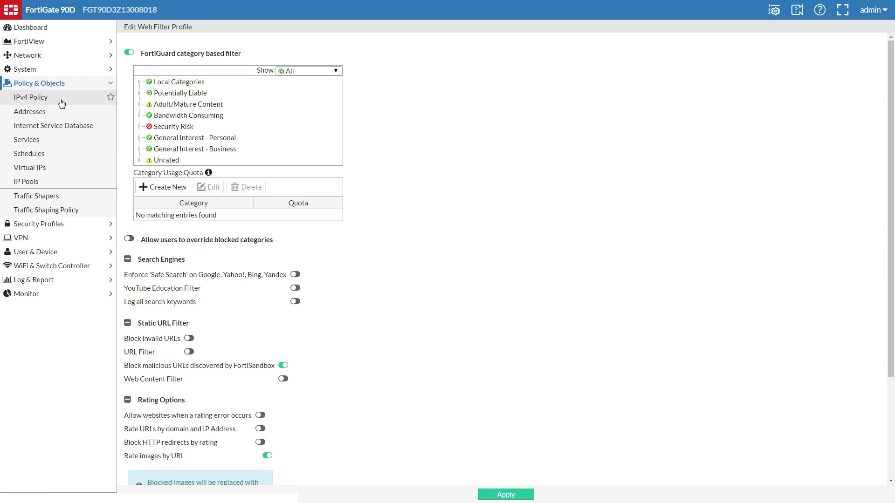
left_click(61, 99)
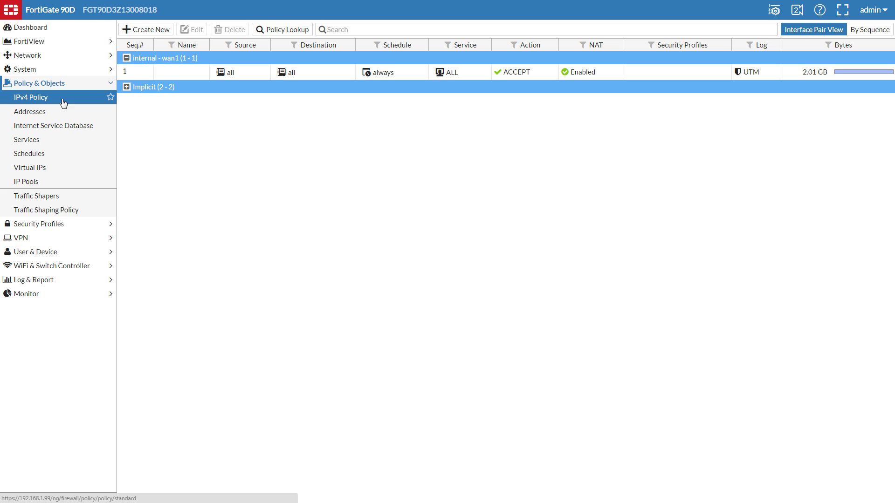
left_click(177, 73)
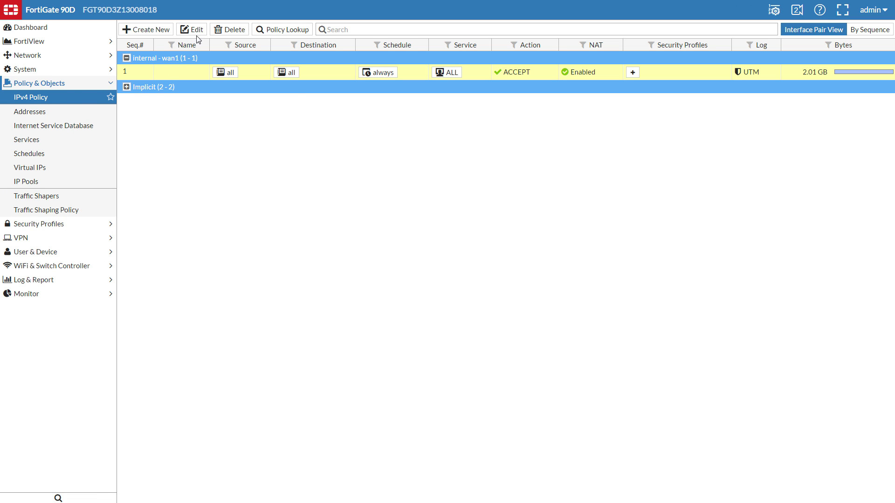
left_click(191, 30)
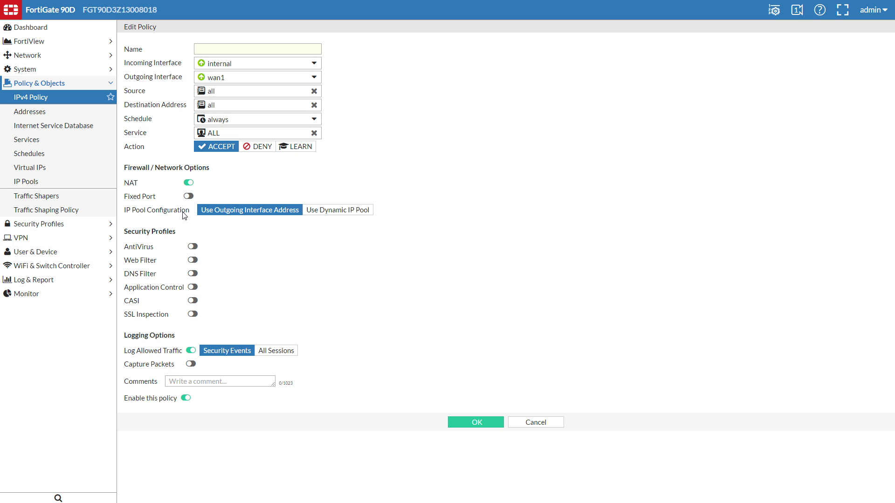
left_click(192, 247)
left_click(193, 261)
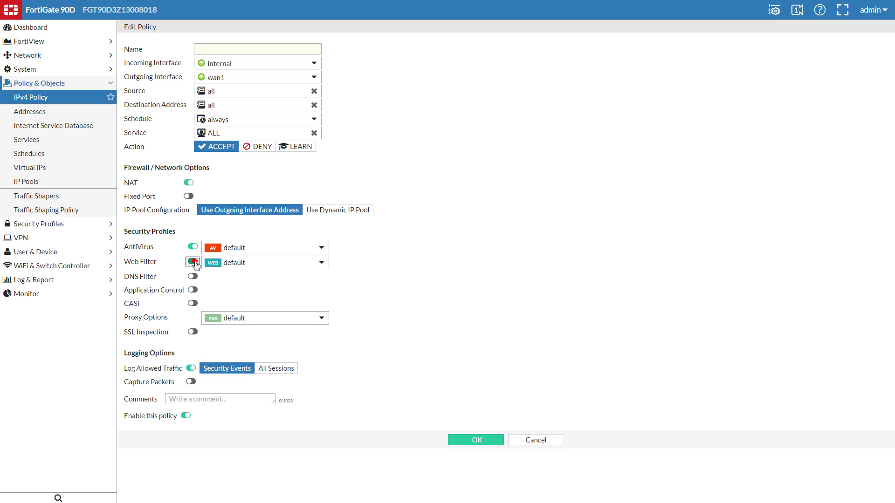
left_click(192, 332)
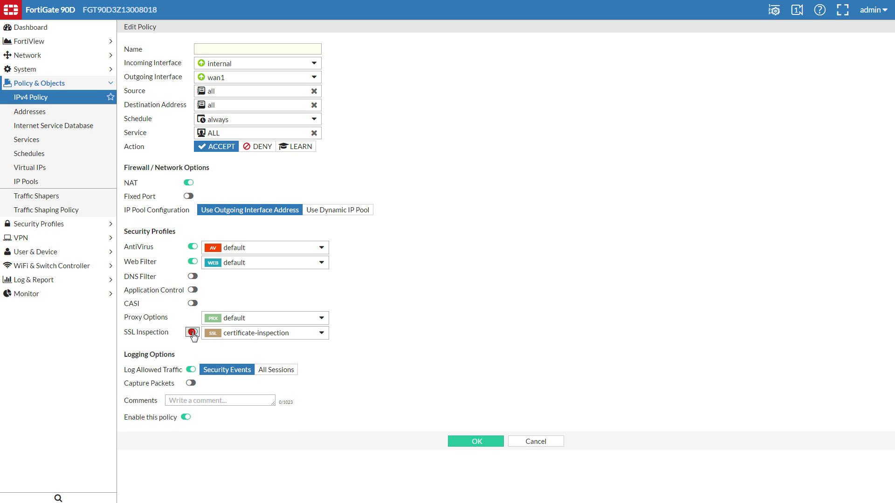
left_click(476, 443)
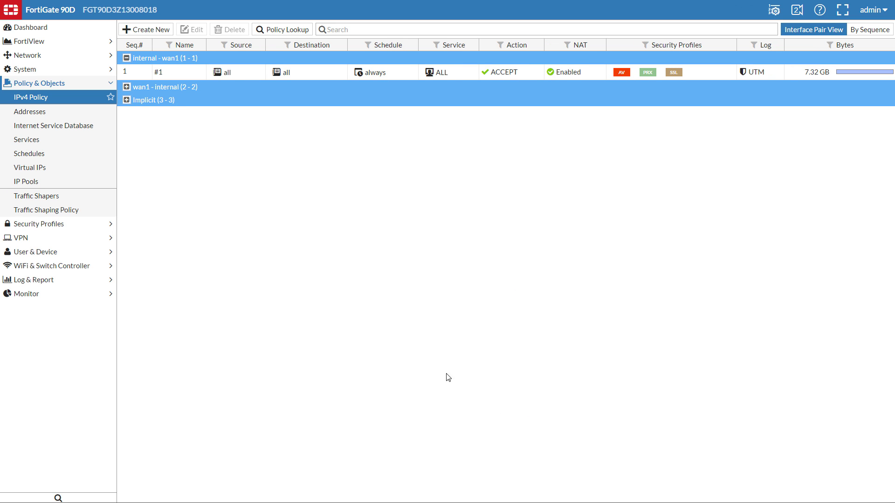
Open the FortiView FortiSandbox list of submitted files from the Dashboard
left_click(60, 28)
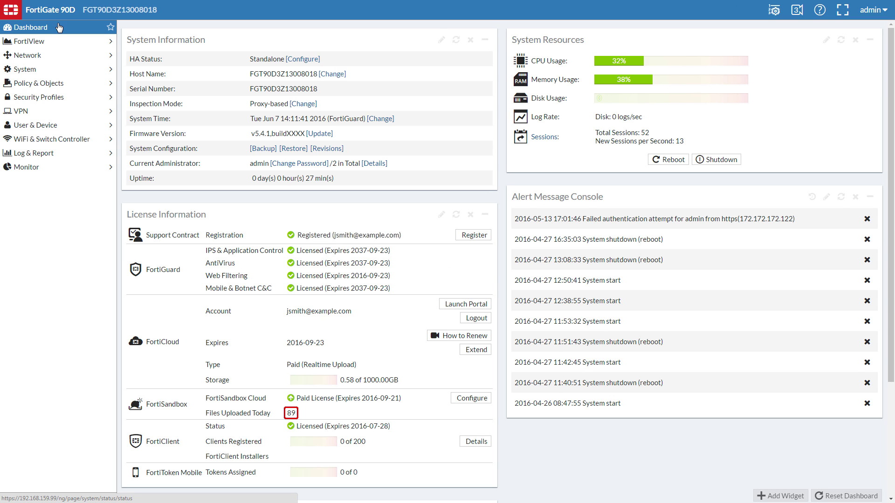
left_click(61, 42)
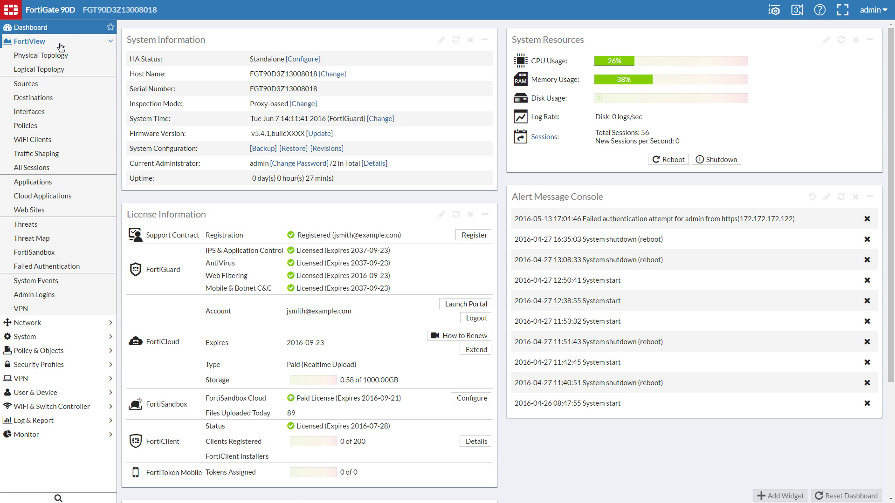
left_click(93, 254)
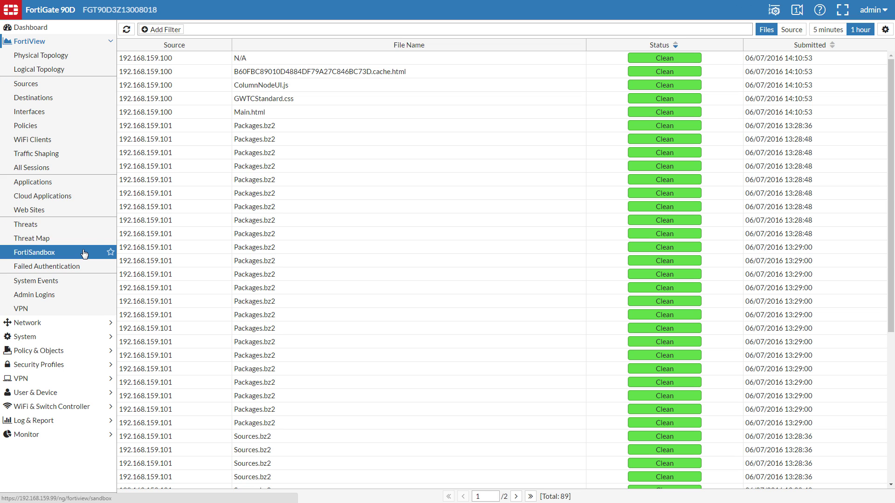
Filter the list to Status High and bring up actions for the first fsa_dropper.exe entry
left_click(171, 30)
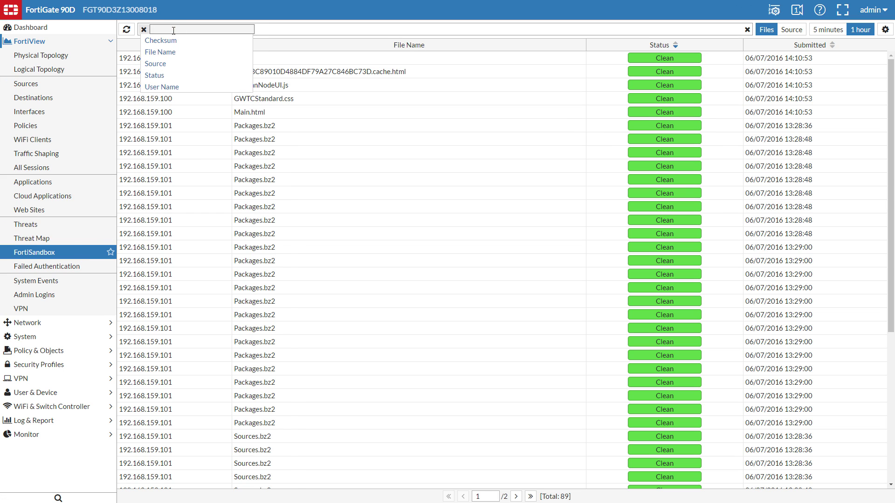
left_click(151, 75)
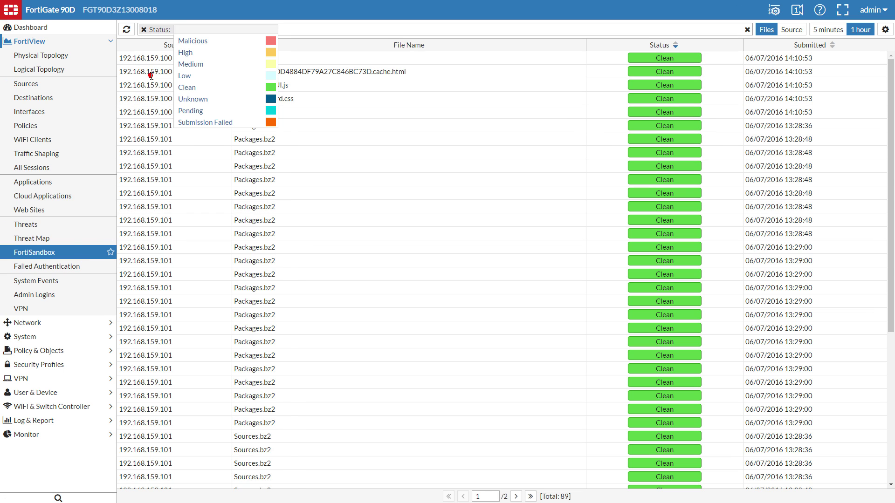
left_click(185, 53)
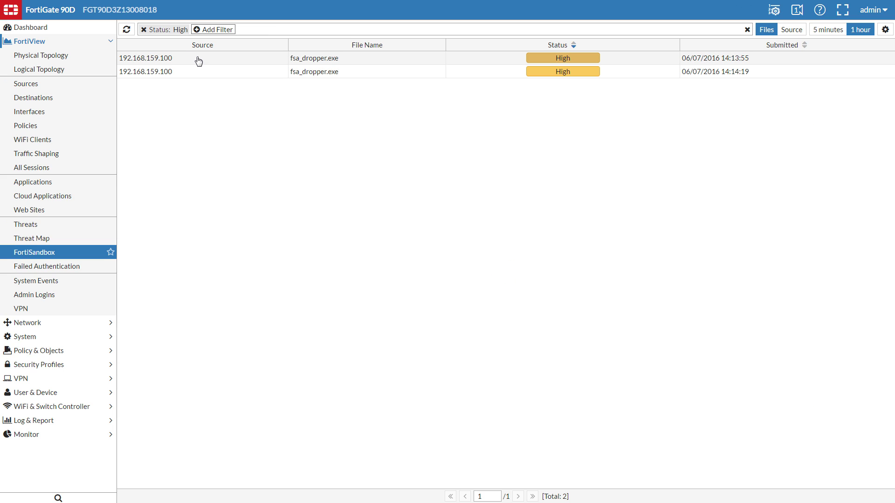
right_click(199, 61)
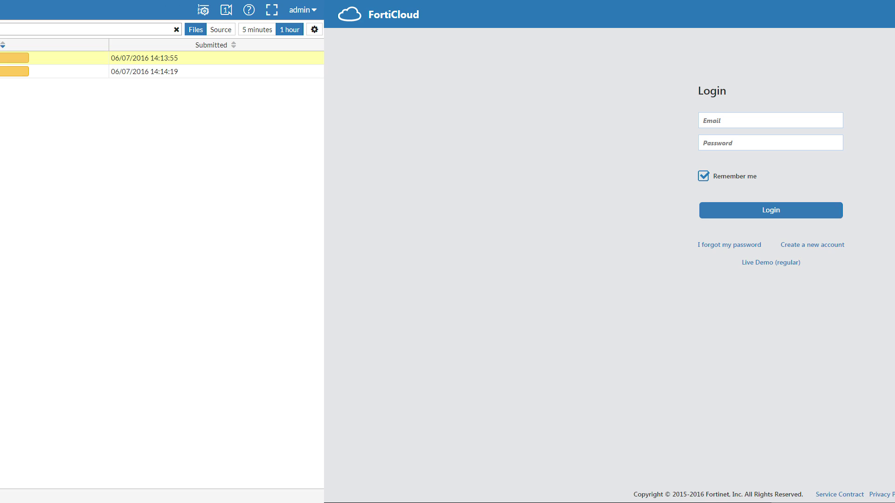
Log in to FortiCloud with the account e-mail and password
left_click(531, 120)
type("jsmith@example.com")
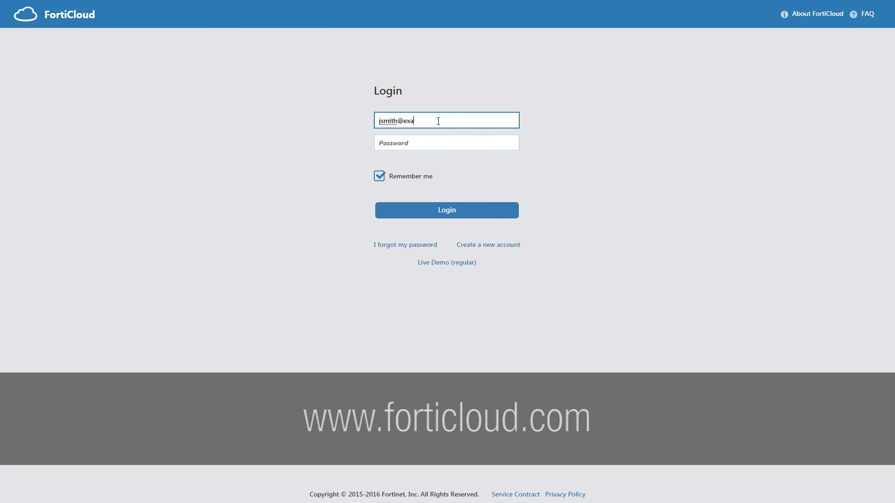
key("Tab")
type("********")
left_click(452, 212)
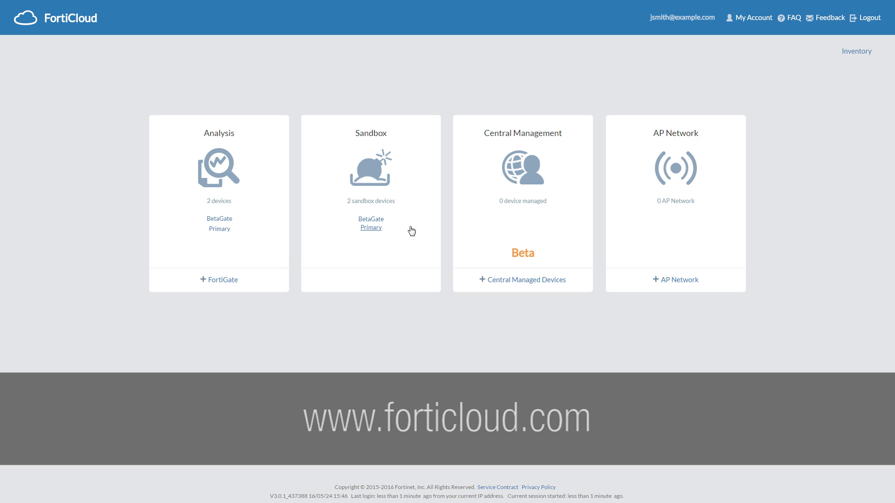
left_click(401, 231)
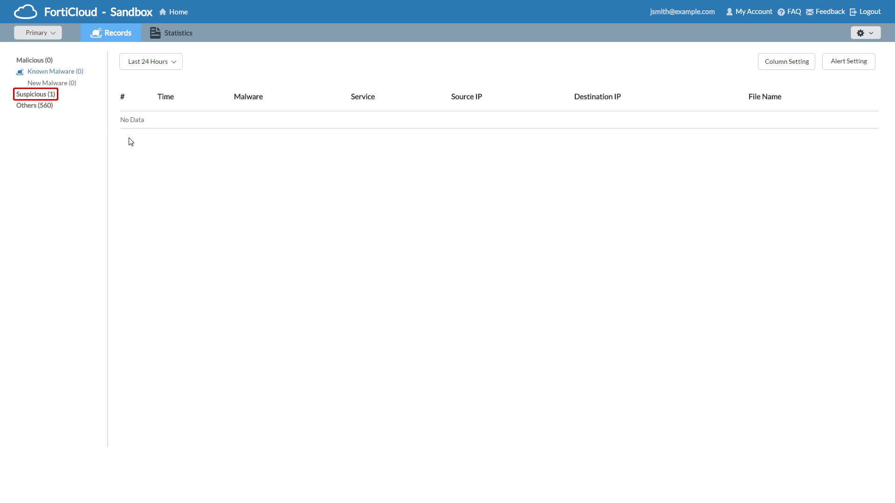
List High Risk suspicious records, expand the Dropper row and read the fsa_dropper.exe analysis report
left_click(52, 96)
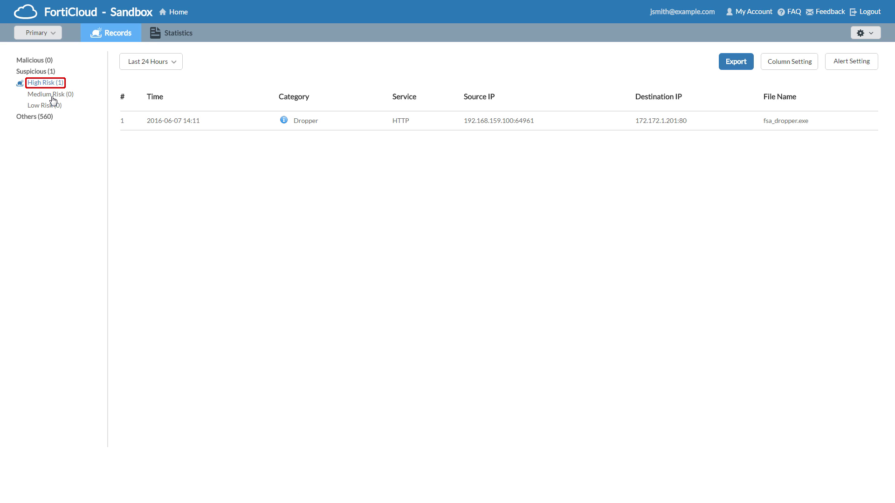
left_click(242, 122)
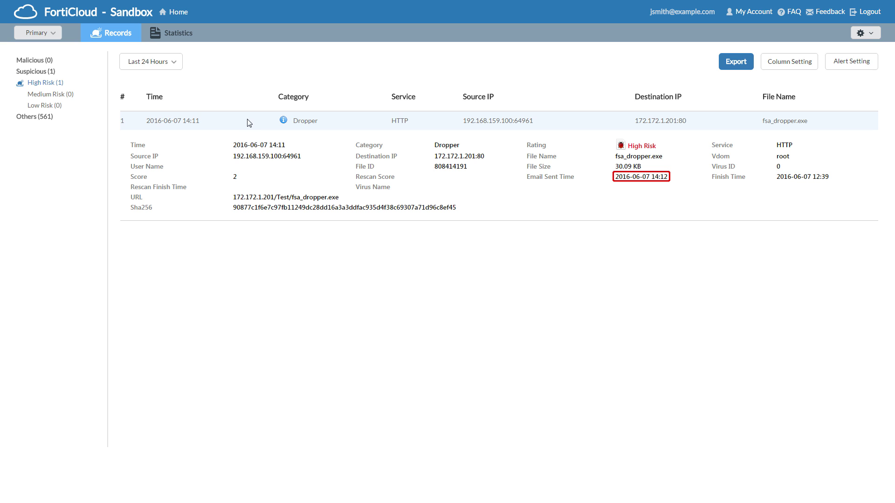
left_click(284, 122)
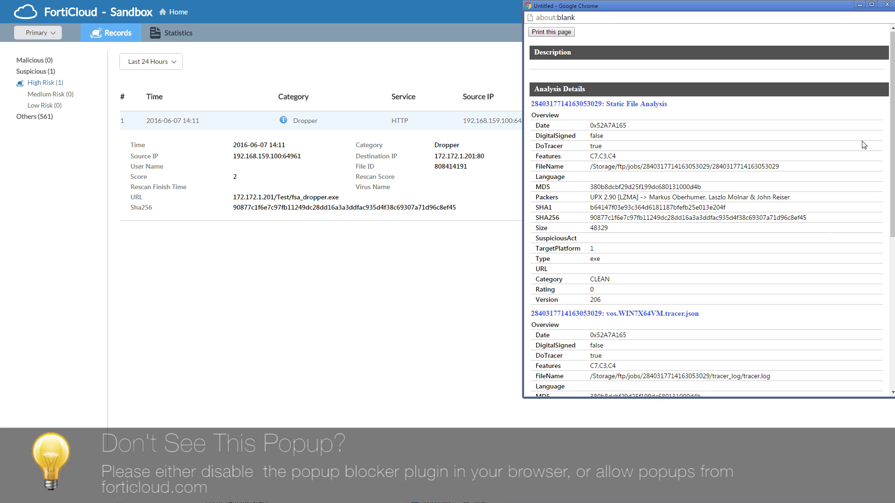
scroll(864, 145, "down", 1)
scroll(864, 145, "down", 4)
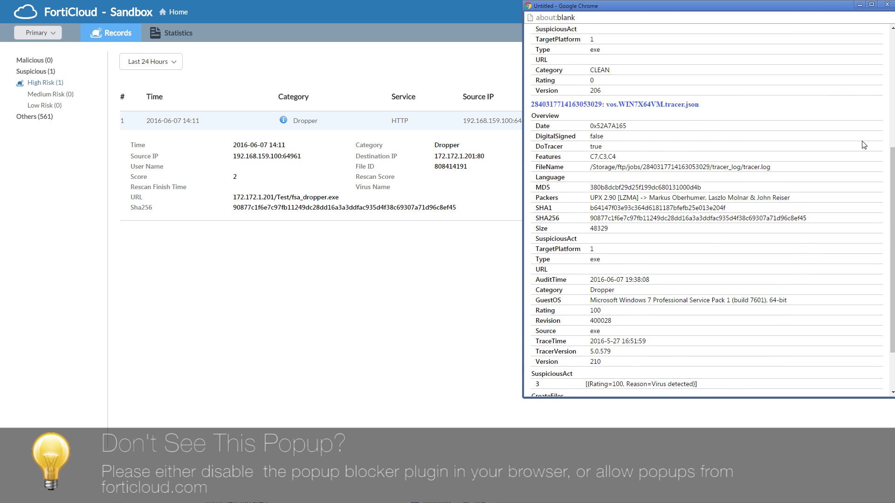
scroll(864, 144, "down", 1)
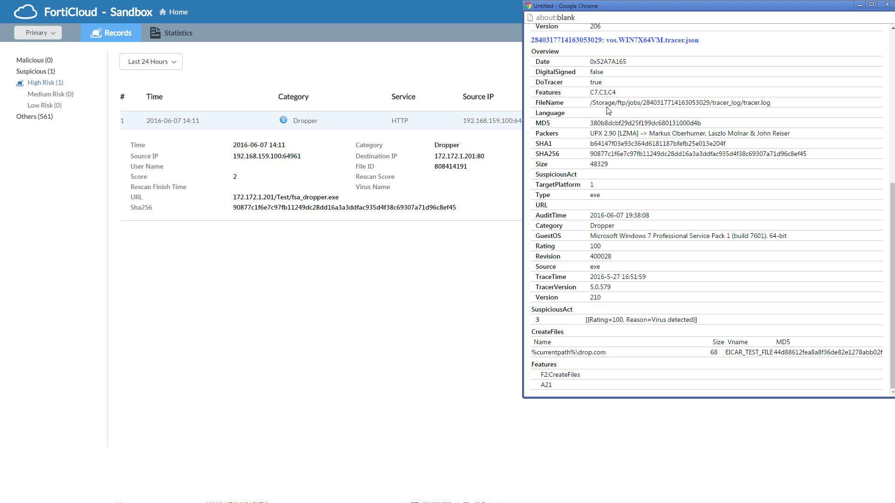
View submission statistics for the Last 31 Days, then return to Records and open Alert Setting
left_click(185, 35)
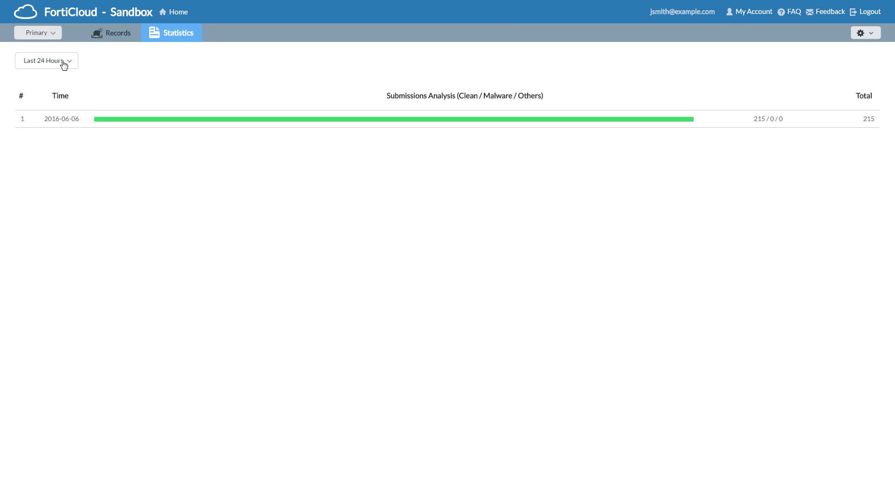
left_click(63, 63)
left_click(66, 120)
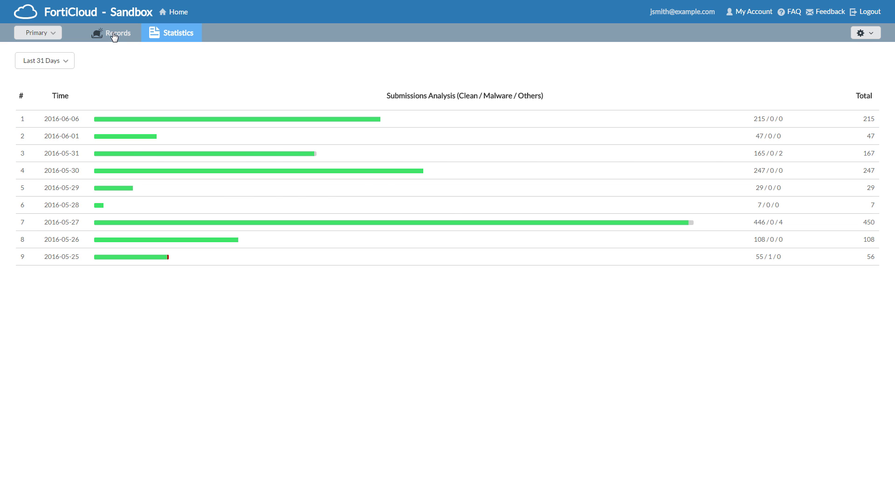
left_click(113, 35)
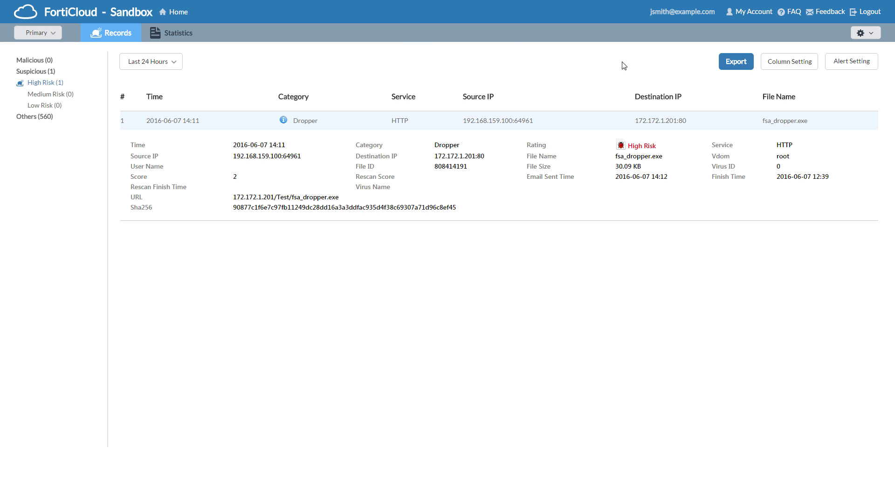
left_click(861, 68)
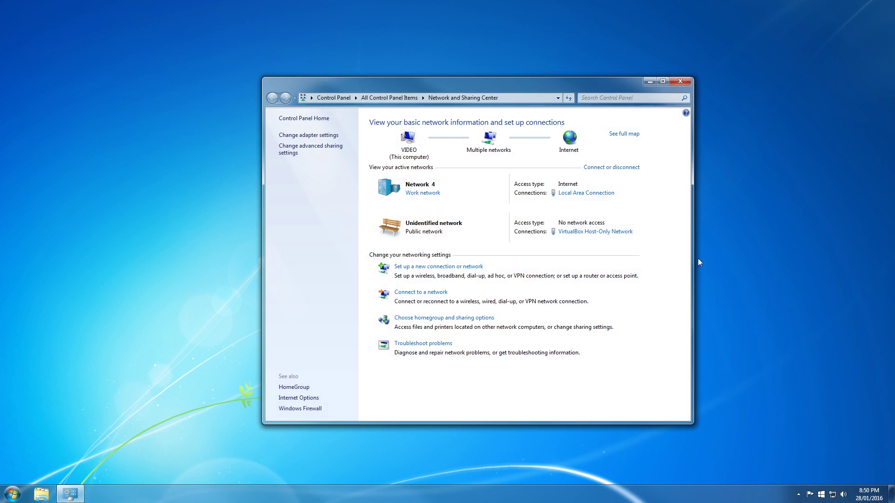
Give Local Area Connection static IPv4 192.168.0.2, mask 255.255.255.0 and a default gateway, then close all windows
left_click(586, 193)
left_click(392, 323)
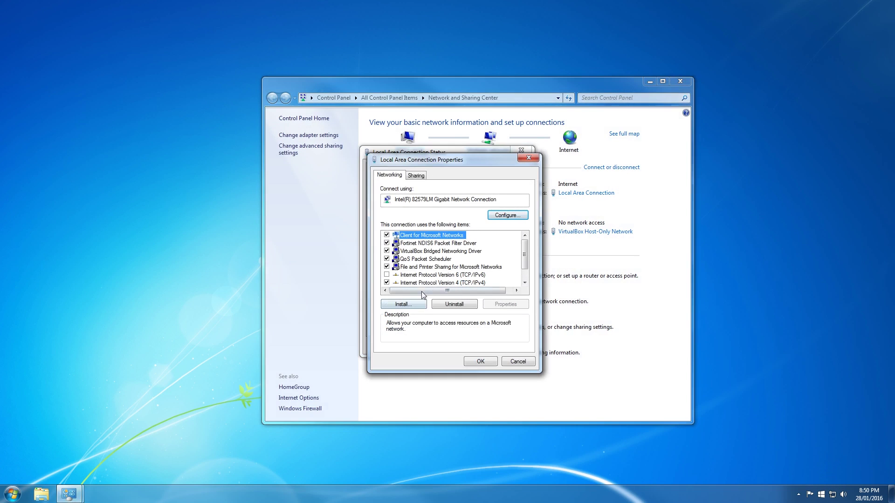
left_click(425, 286)
left_click(506, 304)
left_click(403, 262)
left_click(487, 273)
type("192.168.0.2")
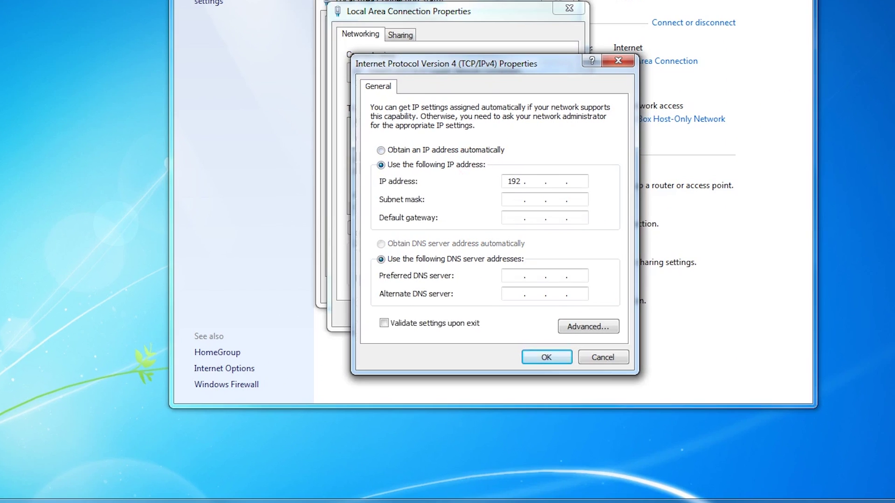
left_click(504, 285)
left_click(491, 298)
type("192.168.0.1")
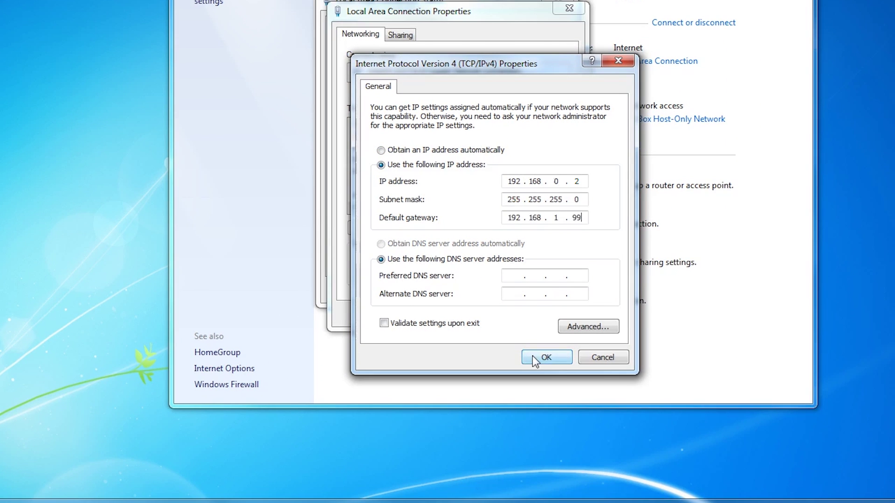
left_click(546, 357)
left_click(497, 316)
left_click(509, 346)
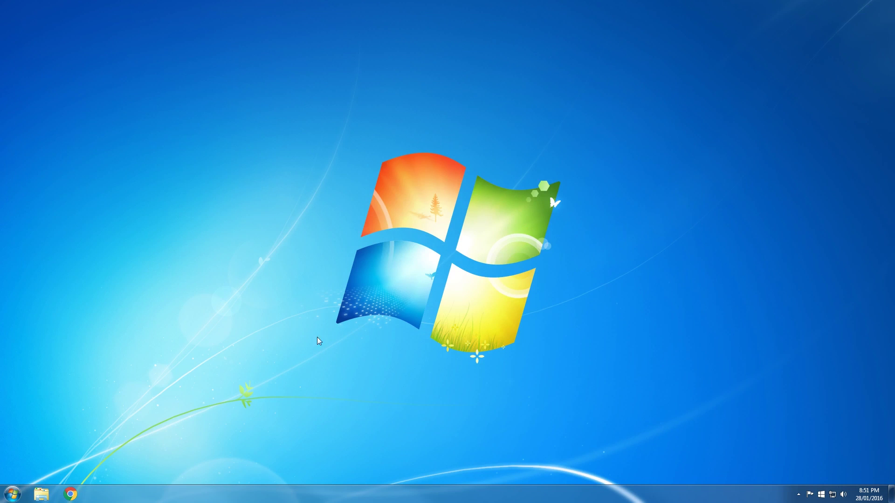
Log in to the FortiSandbox web interface as admin
left_click(69, 493)
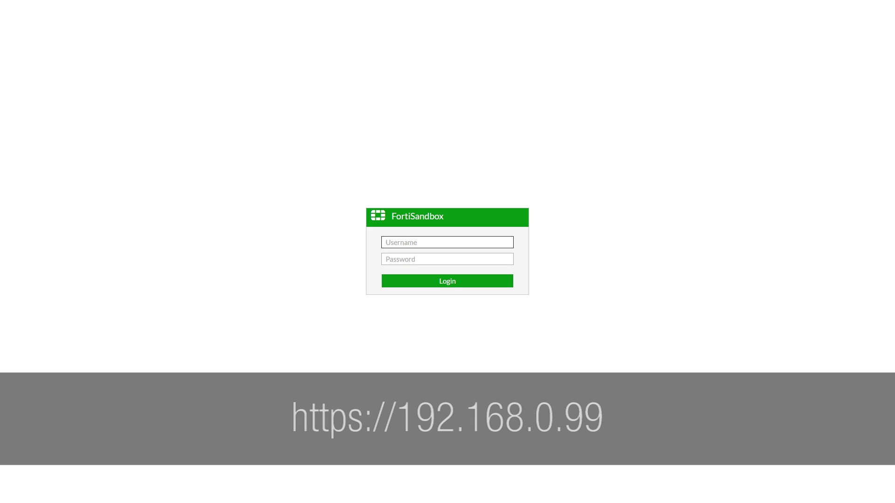
type("admin")
key("Return")
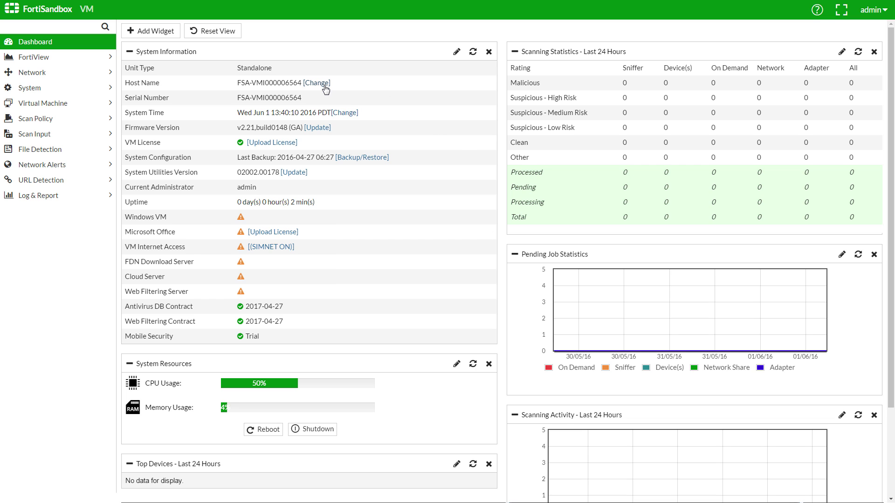
Change the FortiSandbox host name to DemoSandbox and apply it
left_click(324, 85)
type("Demo")
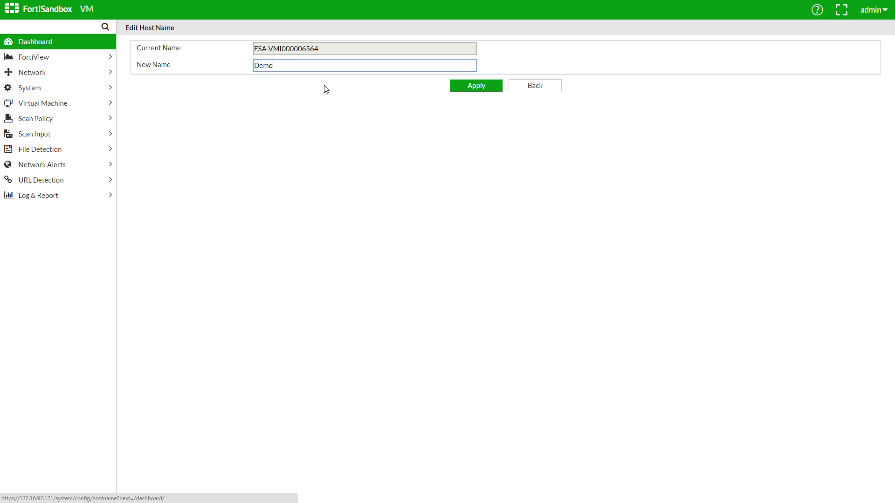
type("Sandbox")
left_click(480, 91)
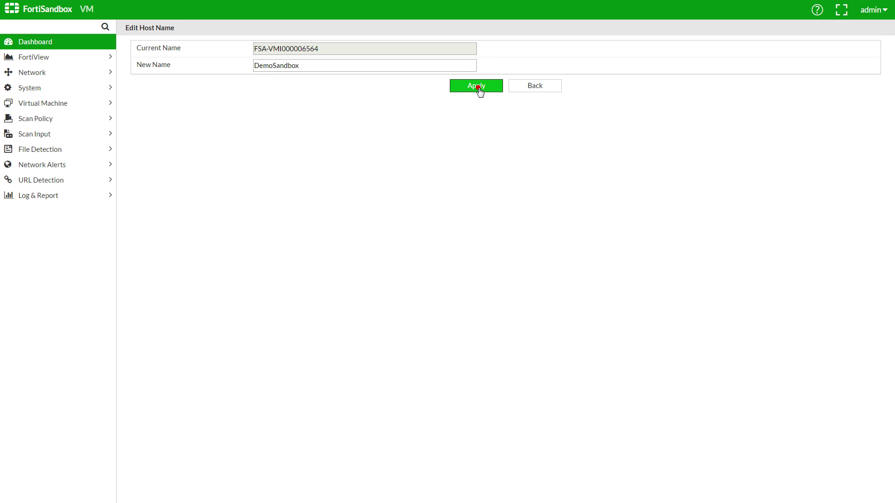
Edit the admin account under System > Administrators and save a new, confirmed password
left_click(103, 93)
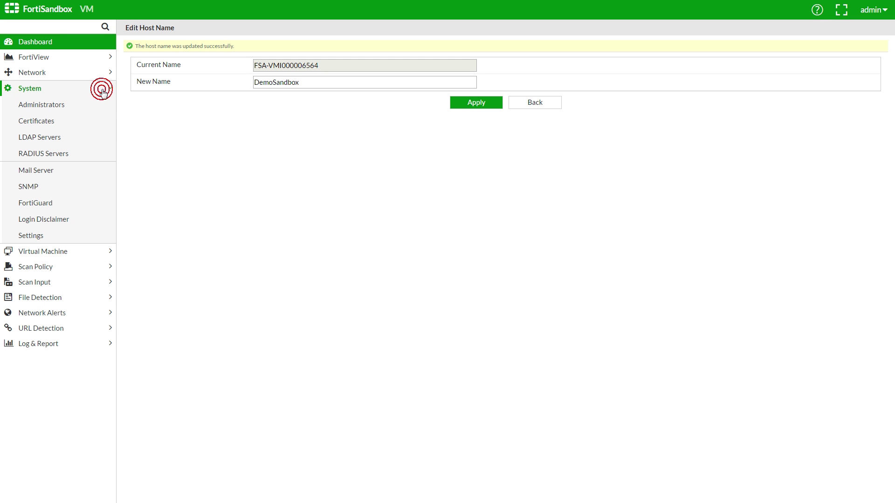
left_click(98, 105)
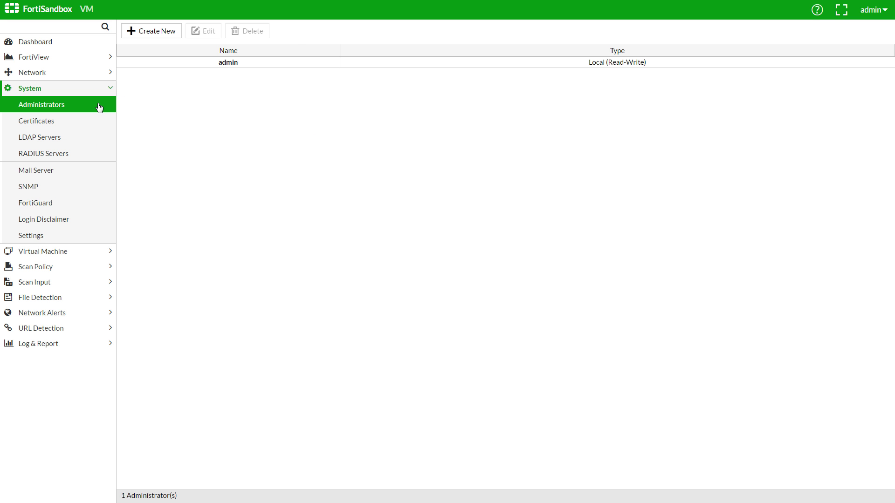
left_click(234, 68)
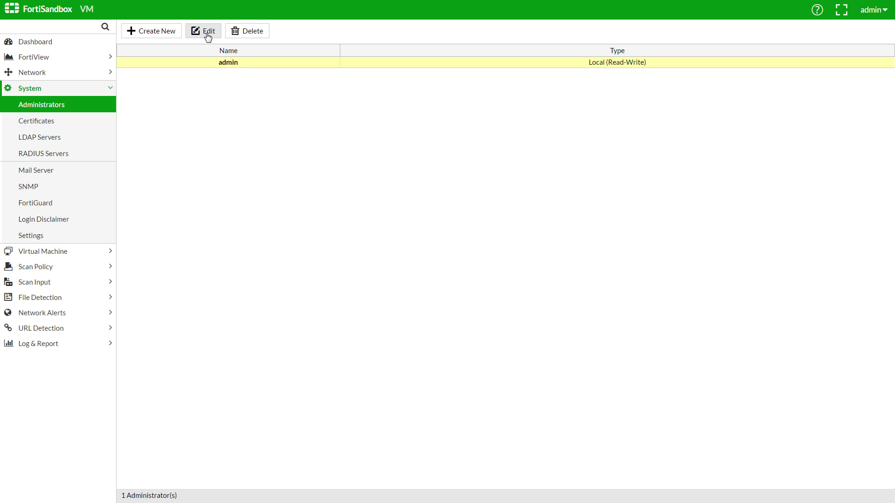
left_click(208, 32)
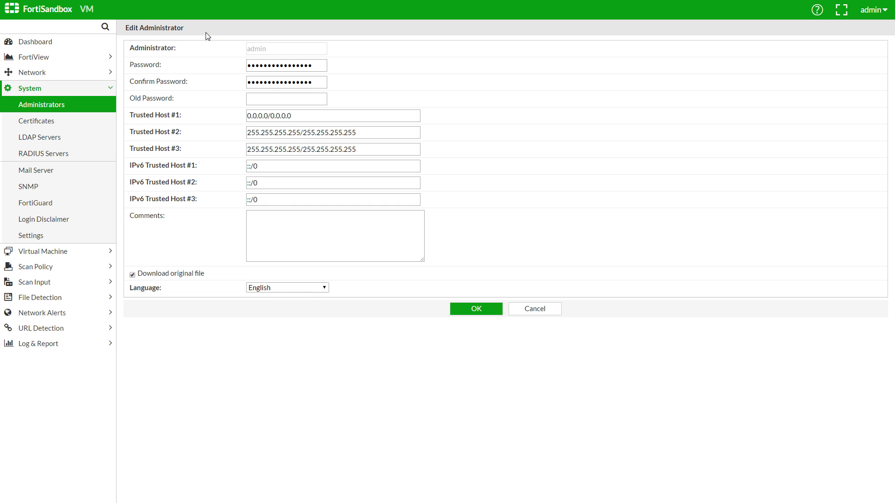
left_click(325, 67)
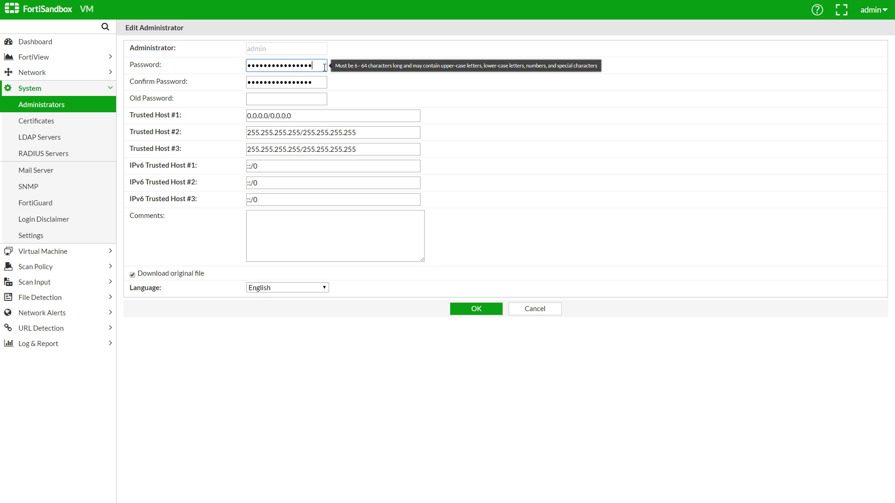
key("ctrl+a")
type("••••••••")
key("Tab")
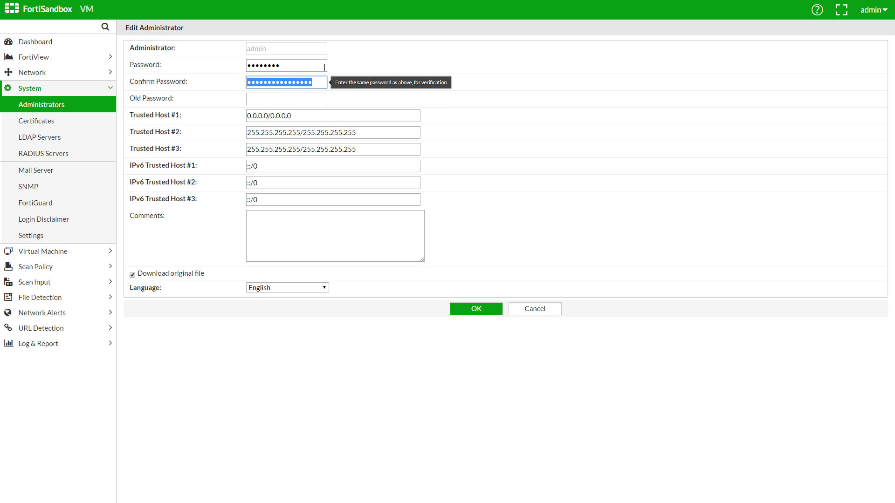
type("••••••••")
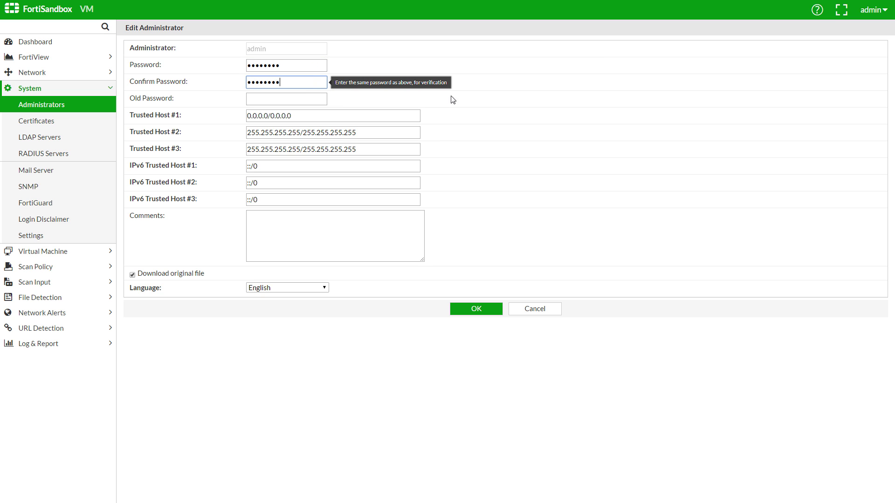
left_click(480, 308)
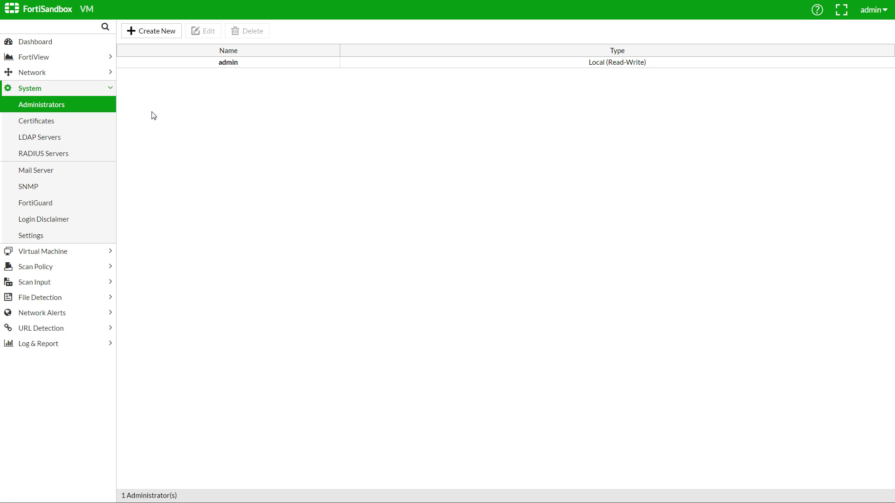
Edit the port1 interface under Network > Interfaces to use IPv4 address 172.16.92.121/255.255.255.0
left_click(100, 77)
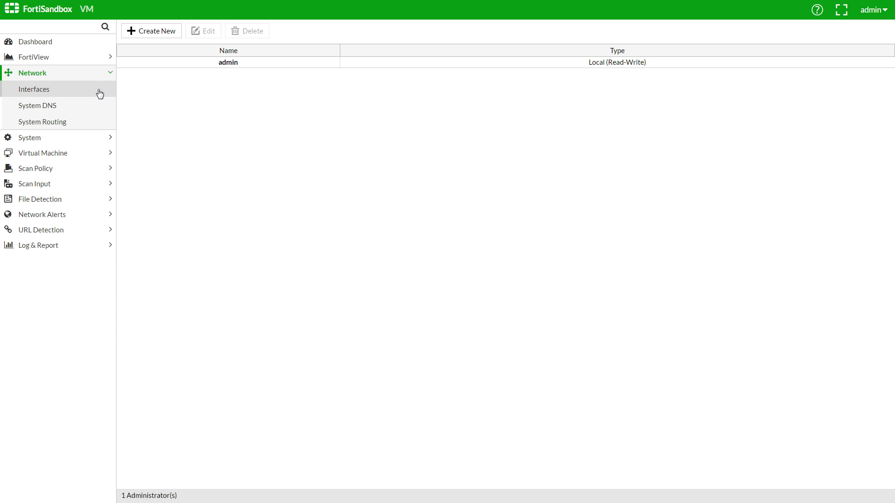
left_click(100, 112)
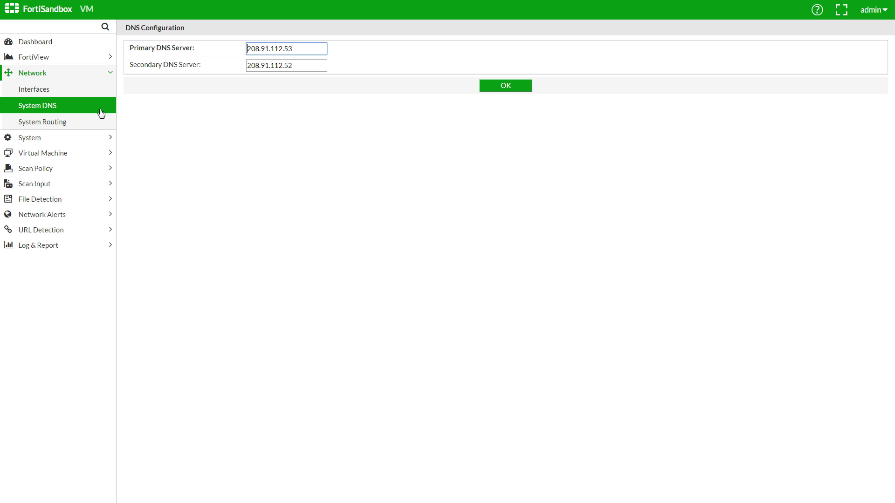
left_click(96, 91)
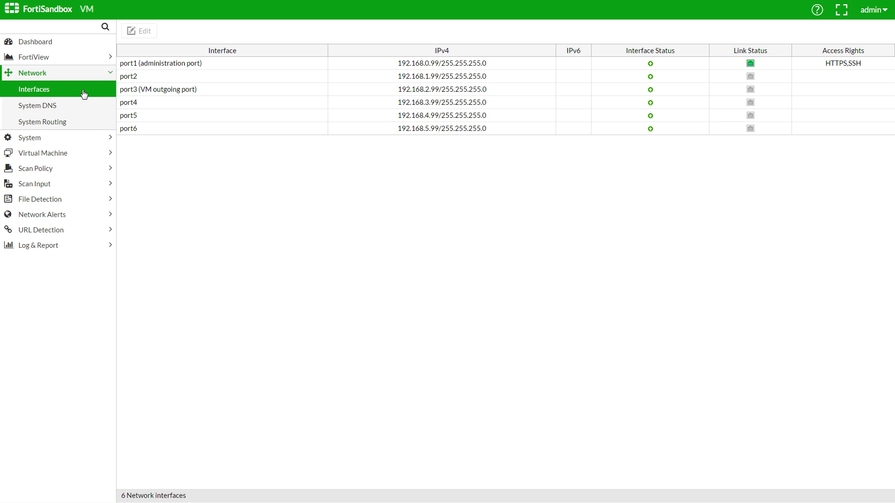
left_click(211, 66)
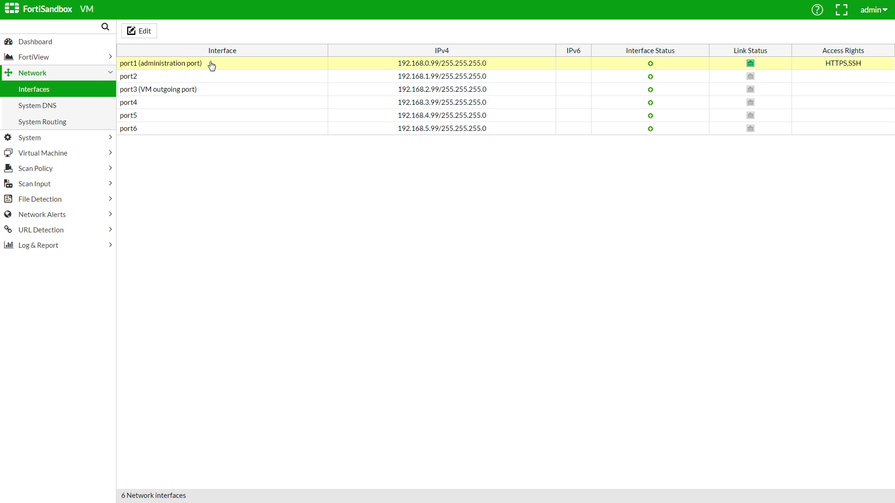
left_click(146, 31)
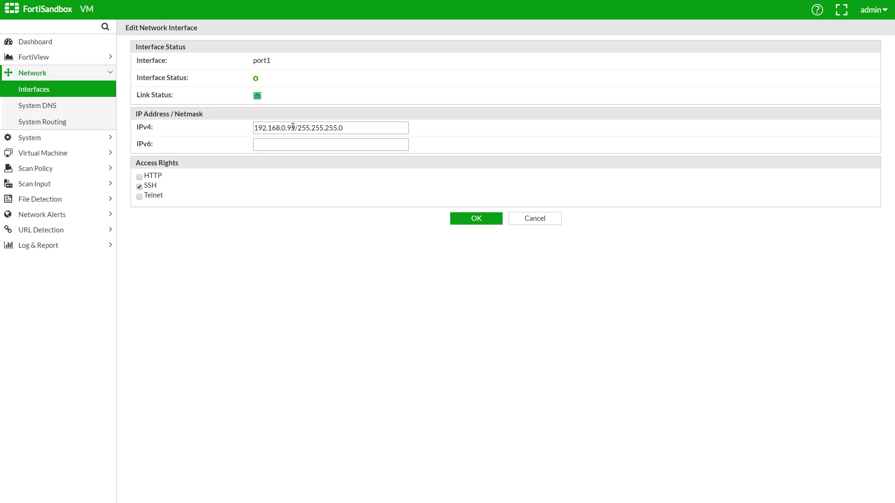
left_click_drag(294, 127, 192, 132)
type("172.16.92.121")
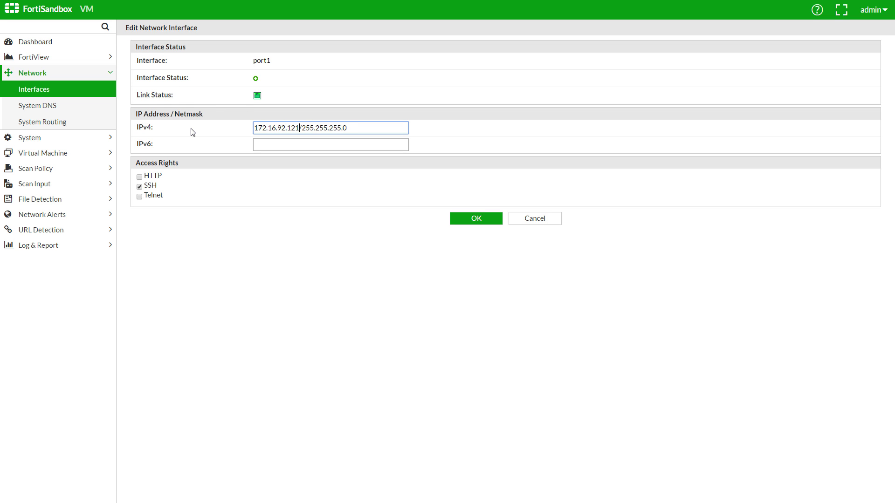
left_click(481, 224)
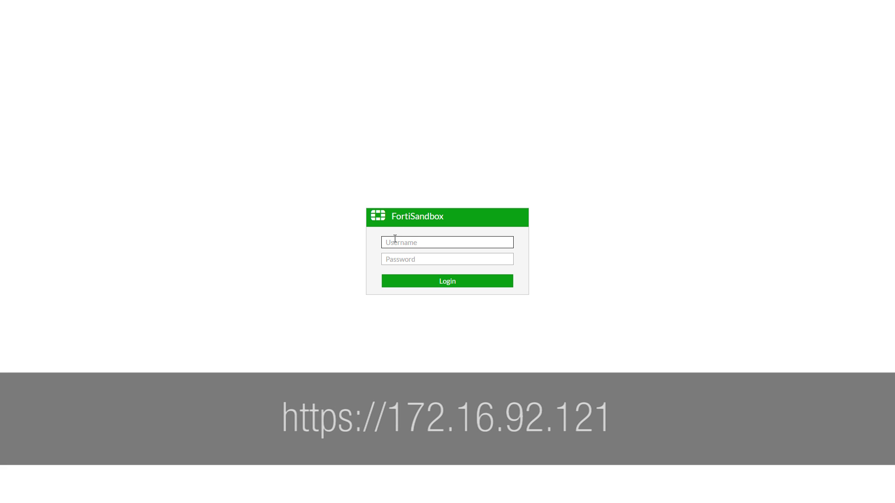
Sign in to FortiSandbox as admin with the account password
type("admin")
key("Tab")
type("fortinet")
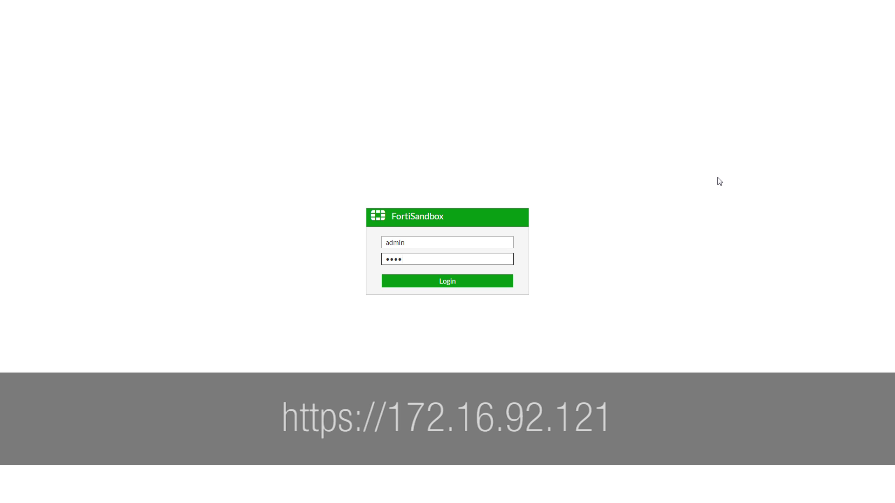
key("Return")
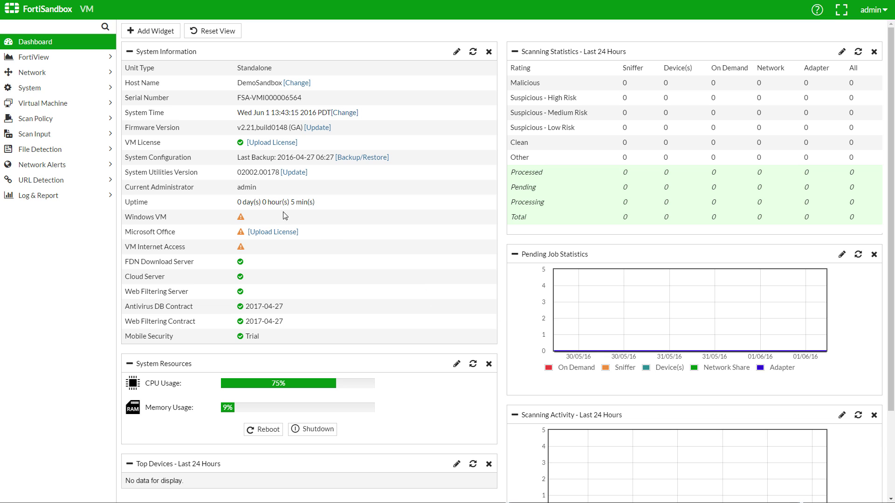
Change the 0.0.0.0/0.0.0.0 static route's gateway to 172.16.92.180, save it, and go back to the dashboard
left_click(69, 76)
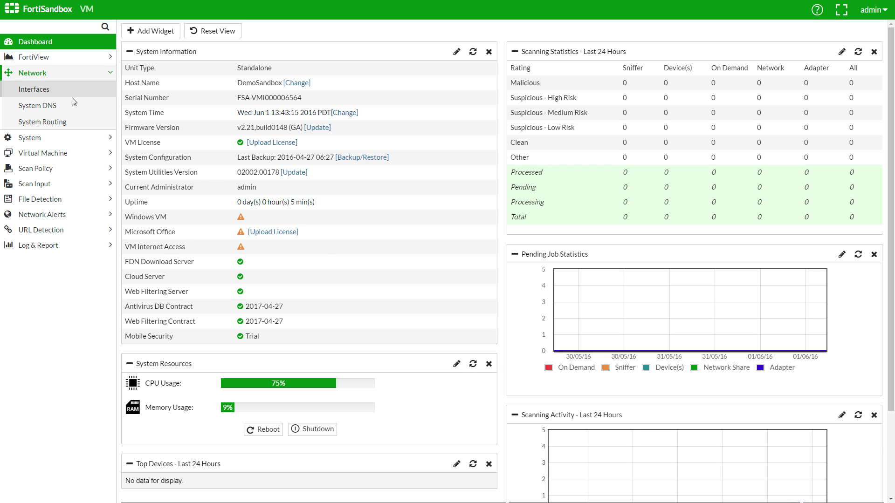
left_click(76, 129)
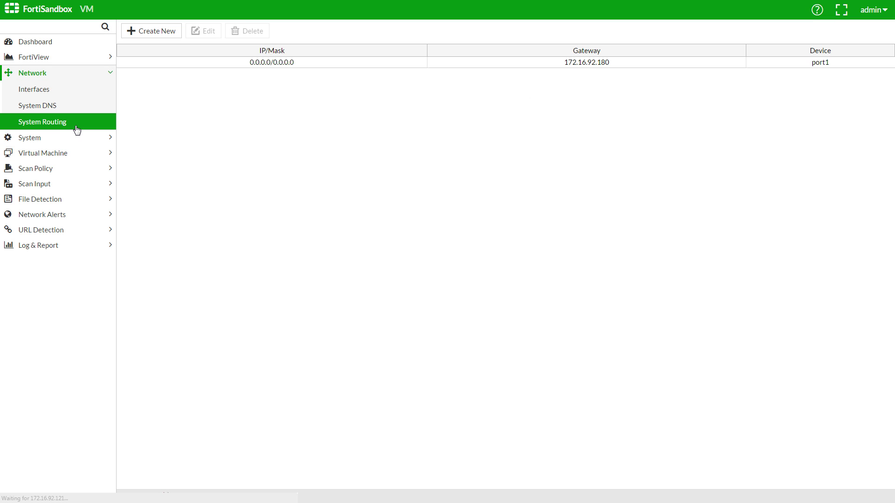
left_click(272, 63)
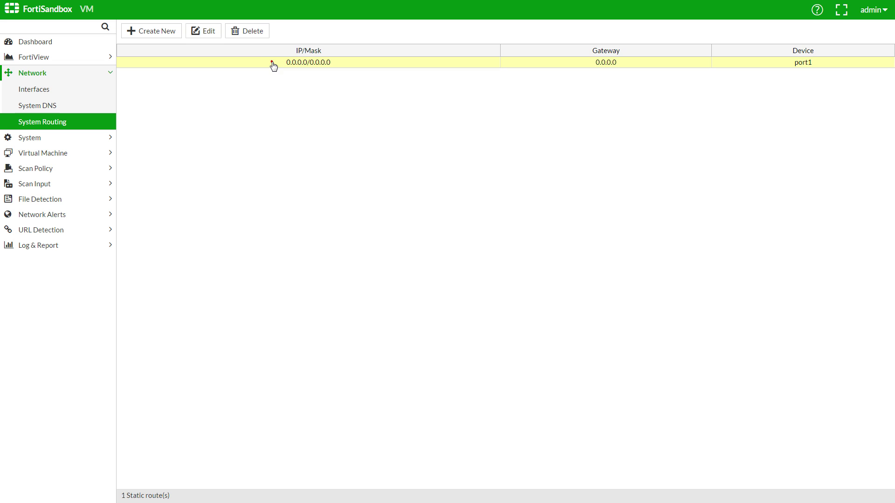
left_click(206, 31)
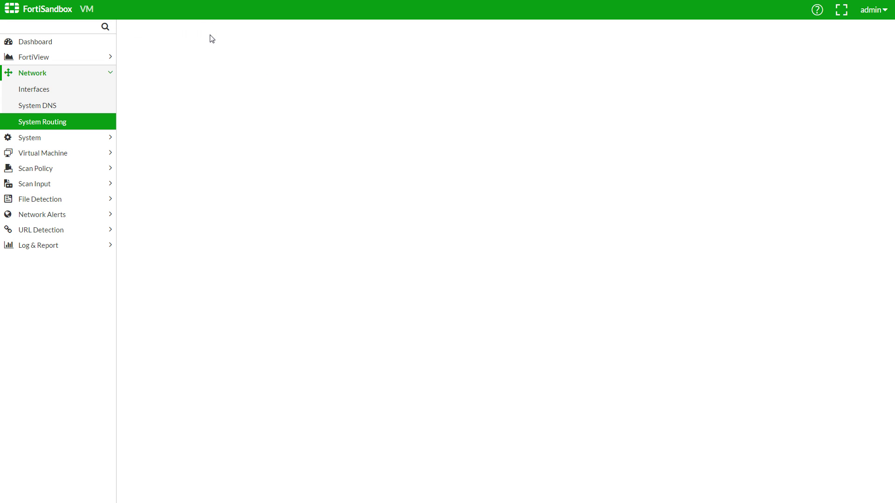
left_click_drag(289, 65, 234, 62)
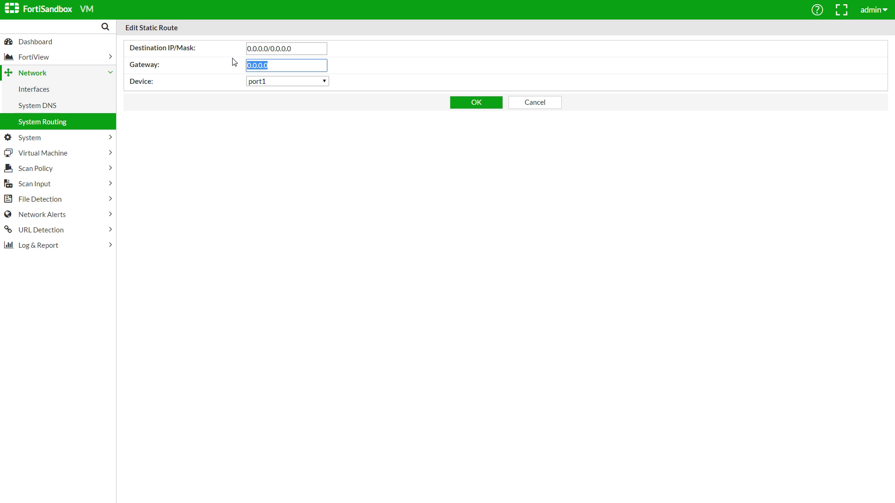
type("172.16.92.180")
left_click(472, 106)
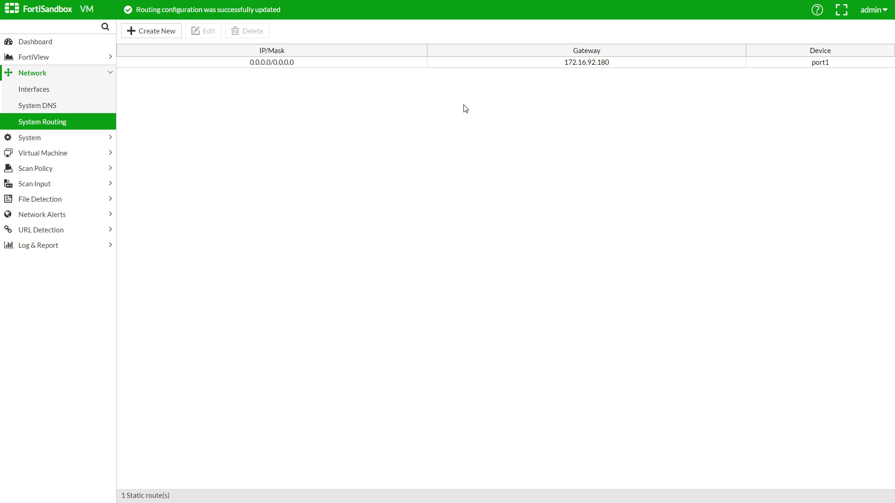
left_click(92, 41)
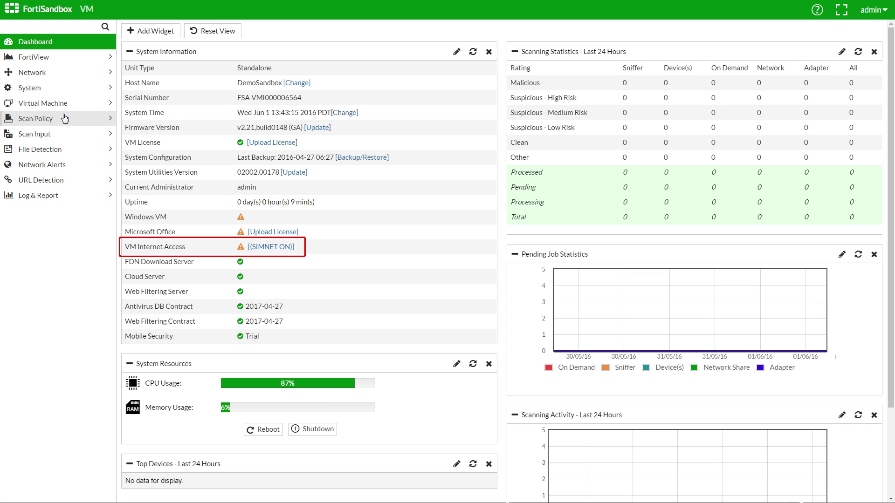
Set the VM gateway under outgoing port3 to 172.17.52.6, save, and reload General to confirm access
left_click(65, 119)
left_click(63, 152)
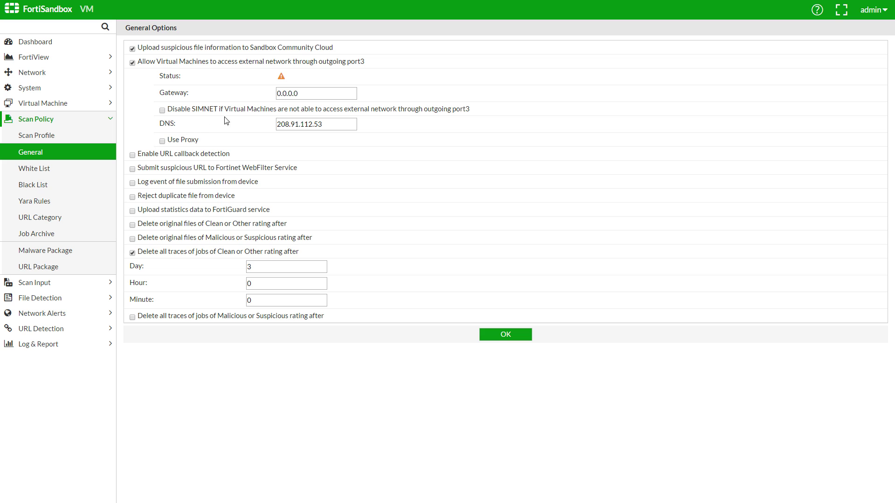
left_click(320, 92)
left_click_drag(321, 92, 265, 92)
type("172.17.52.6")
left_click(512, 335)
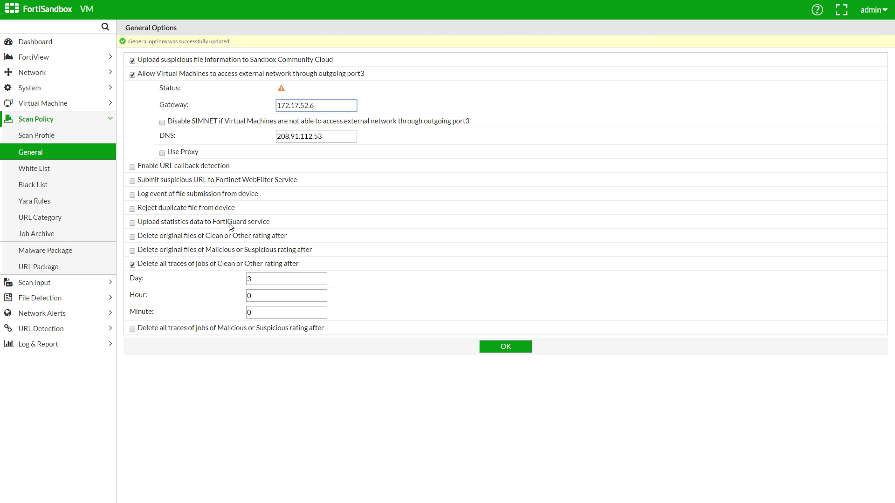
left_click(44, 157)
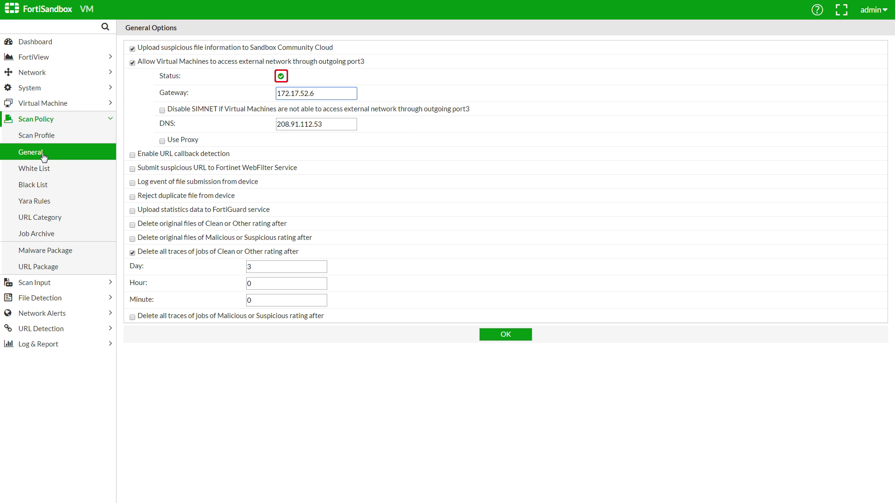
left_click(79, 157)
left_click(78, 88)
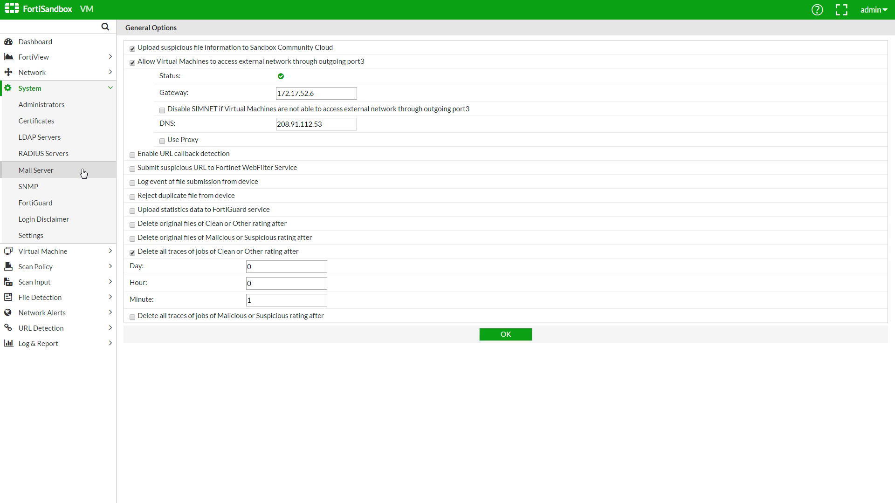
Set the SMTP server to smtp.example.com with the sender address, login account and confirmed password
left_click(83, 172)
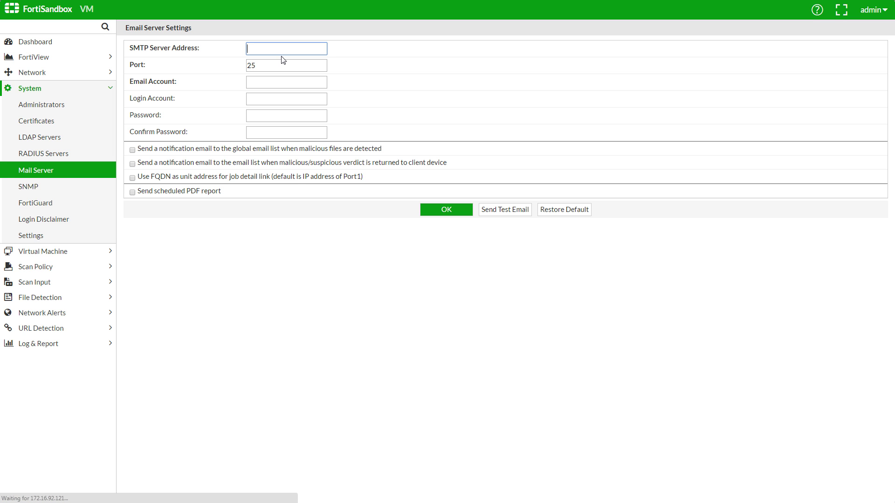
type("smtp.example.com")
left_click(284, 83)
type("notifications@ex")
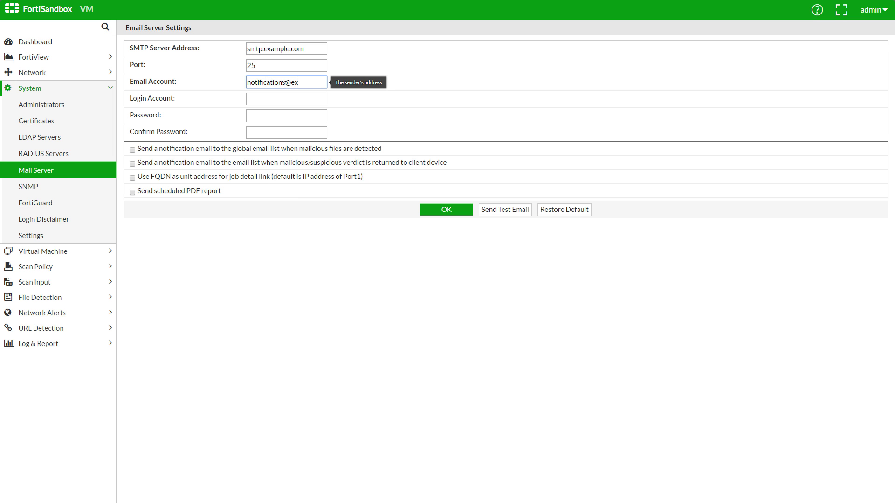
type("ample.com")
left_click(272, 97)
type("notifications")
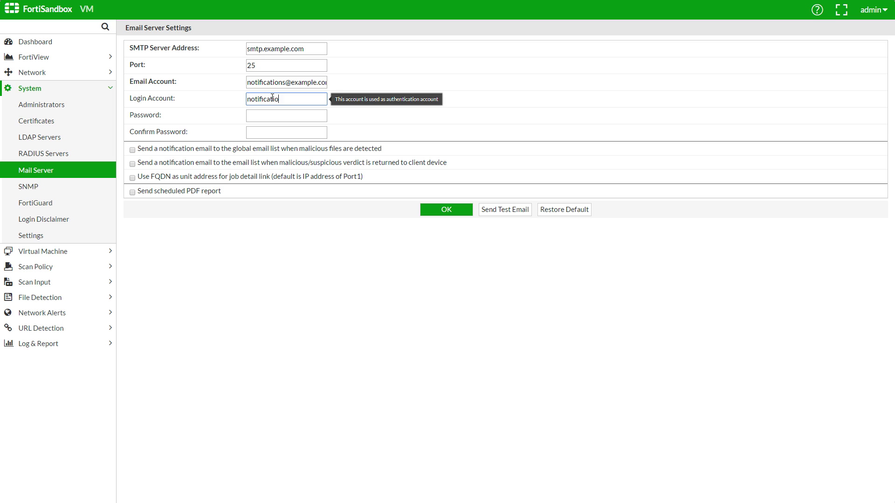
key("Tab")
type("*****")
key("Tab")
type("*****")
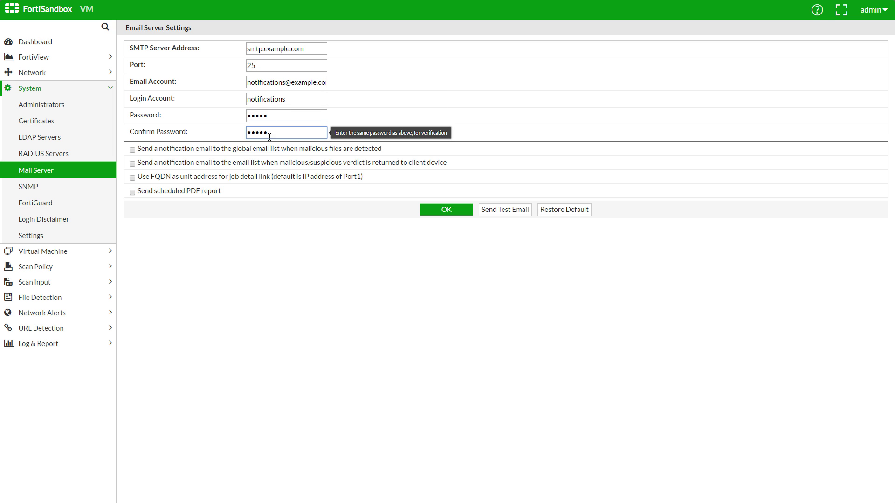
Enable alert e-mails to the IT list with subject 'FortiSandbox - Alert', excluding Low Risk, plus verdict notifications
left_click(264, 151)
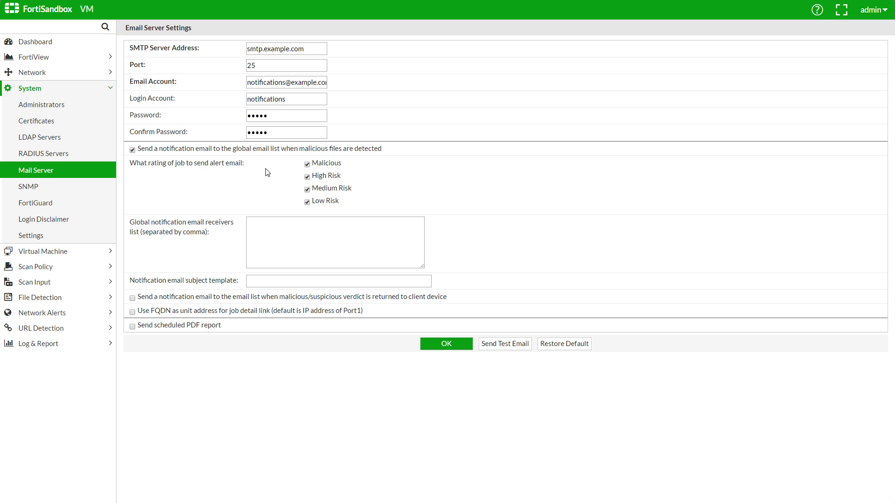
left_click(271, 228)
type("all_it@example.com")
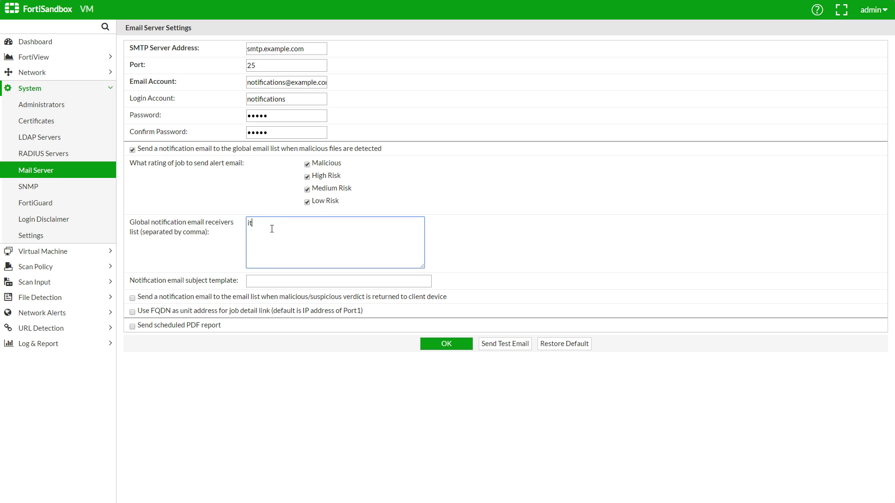
left_click(265, 282)
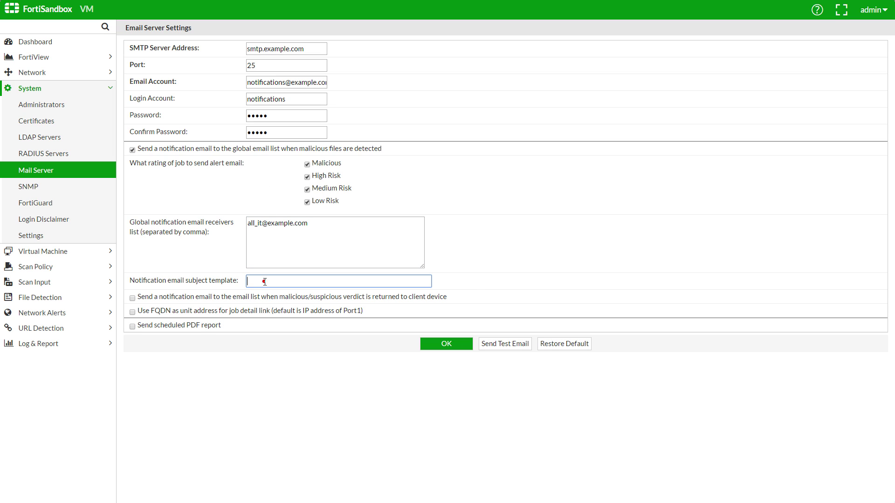
type("FortiSandbox - Alert")
left_click(307, 202)
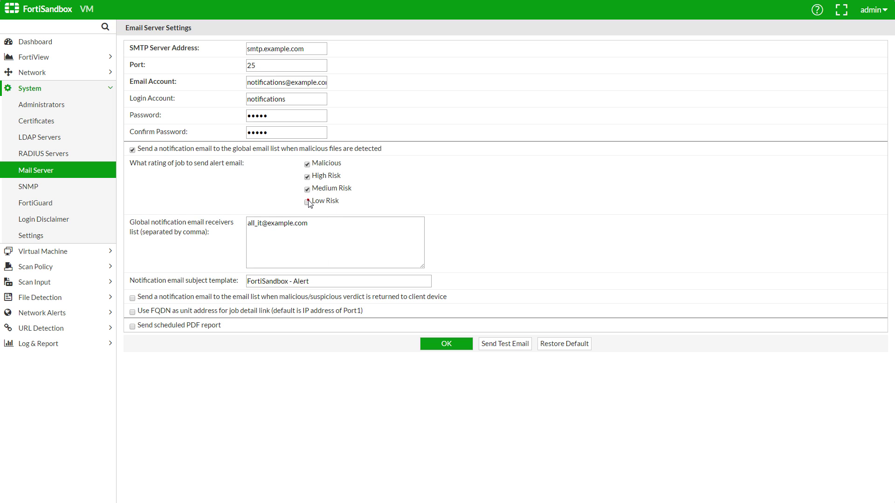
left_click(301, 298)
left_click(302, 326)
key("ctrl+v")
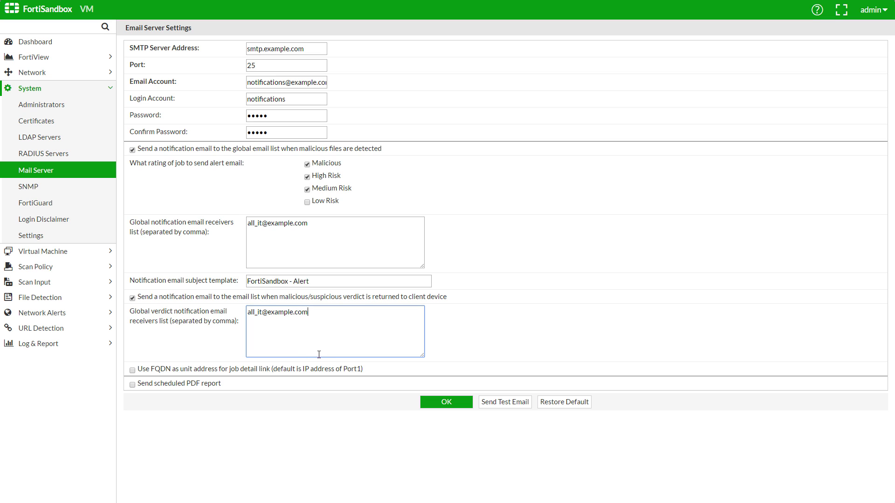
Save the mail server settings and begin installing the downloaded WINXPVM image from VM Images
left_click(441, 403)
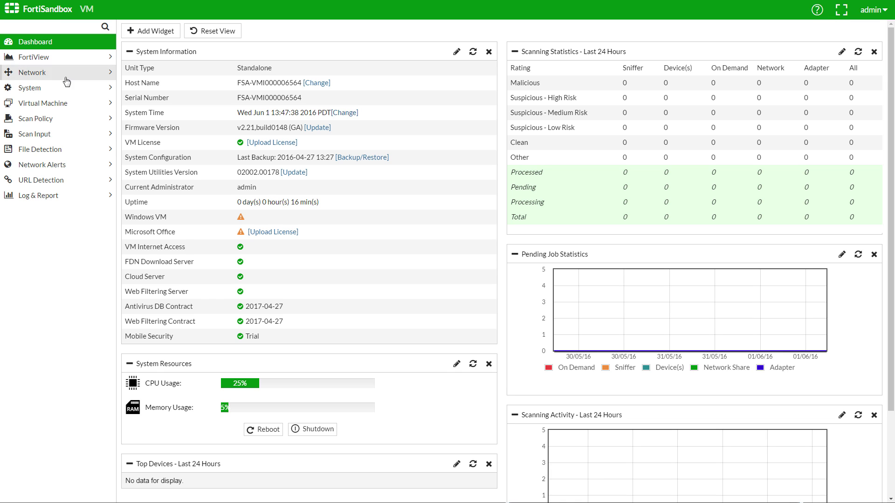
left_click(71, 104)
left_click(73, 121)
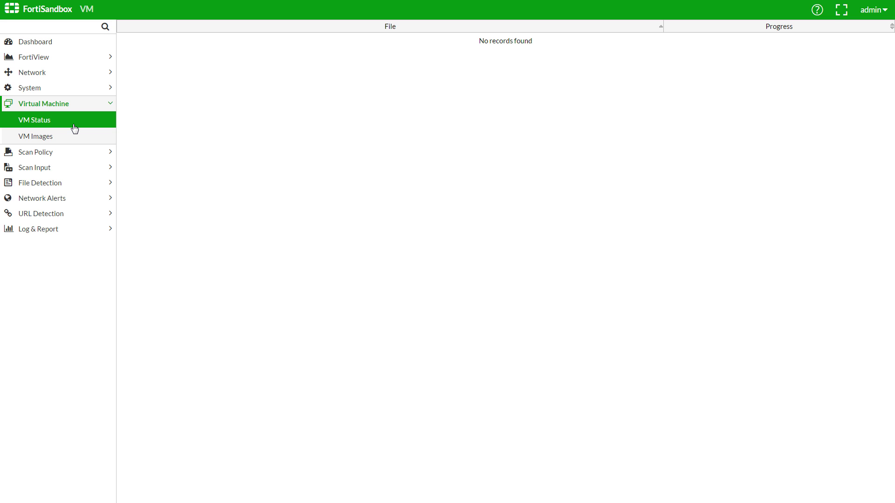
left_click(76, 137)
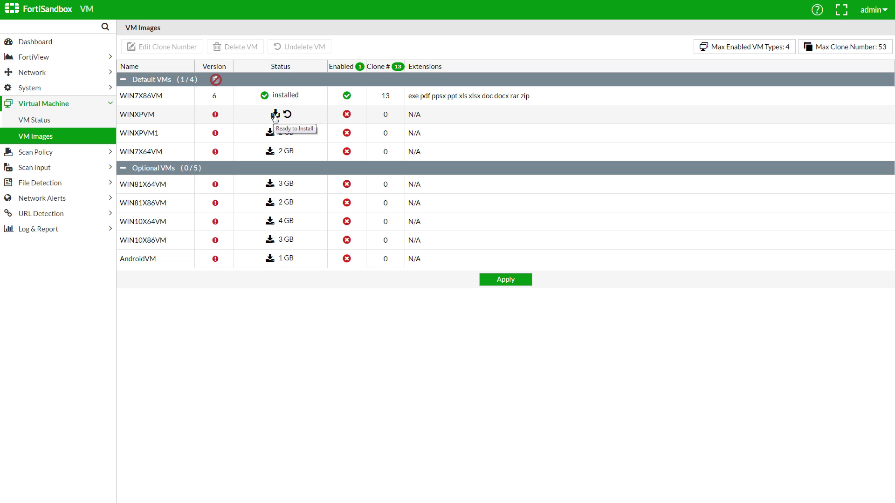
left_click(275, 116)
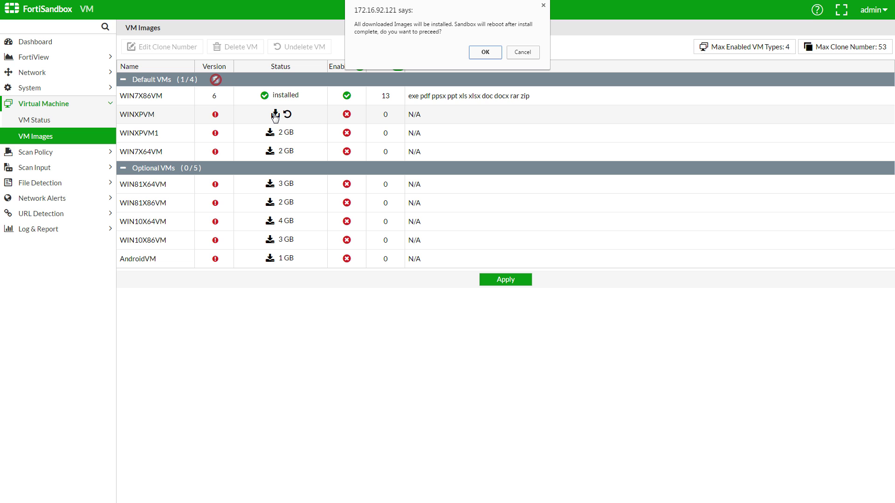
Confirm the image install with reboot, and set FortiGate's FortiSandbox server address to 172.16.92.121
left_click(484, 52)
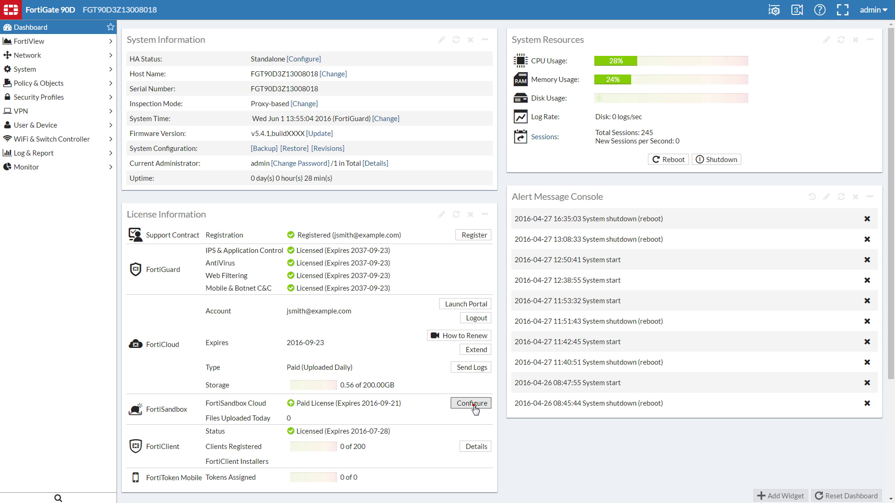
left_click(473, 405)
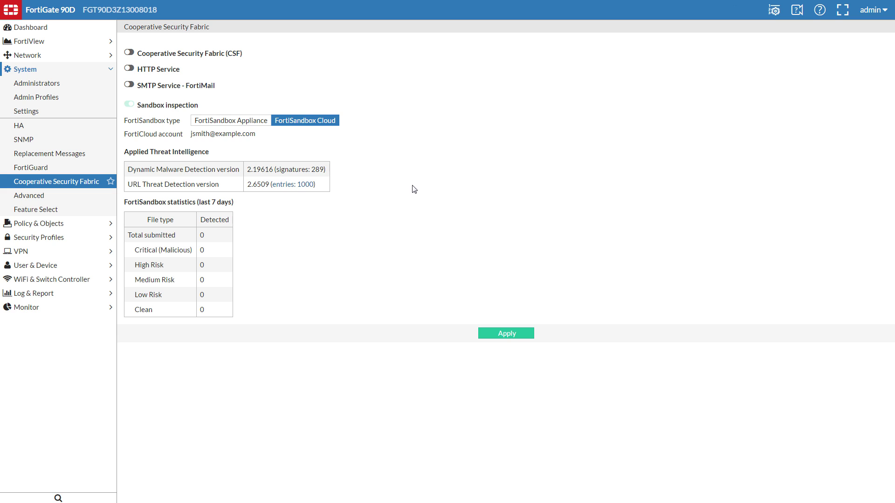
left_click(249, 121)
left_click_drag(213, 134, 186, 133)
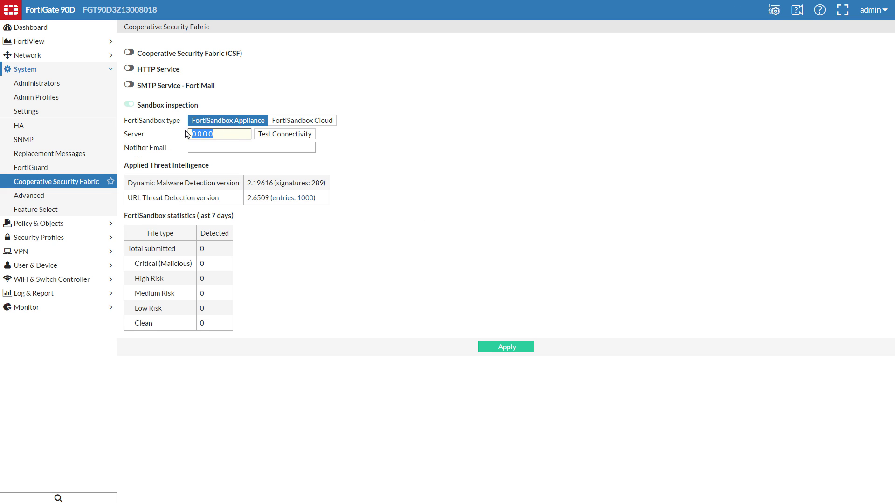
type("172.16.92.121")
Test connectivity to the FortiSandbox appliance and enter the notifier e-mail address
left_click(269, 139)
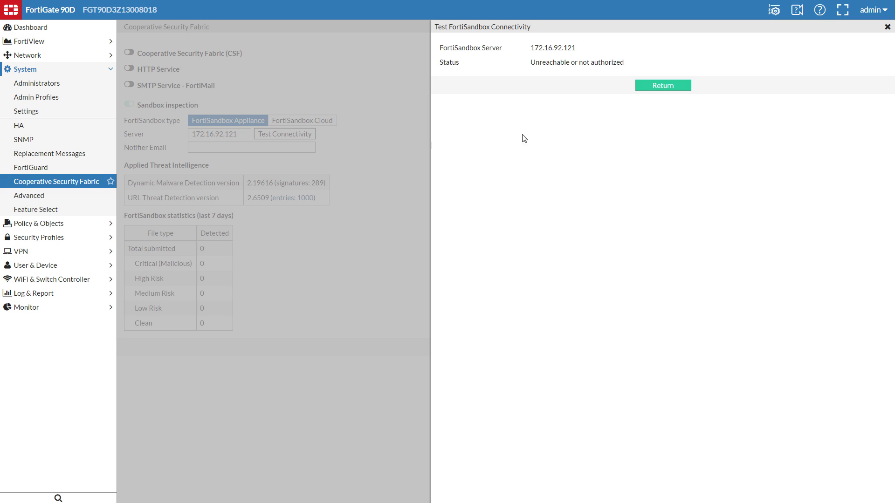
left_click(667, 89)
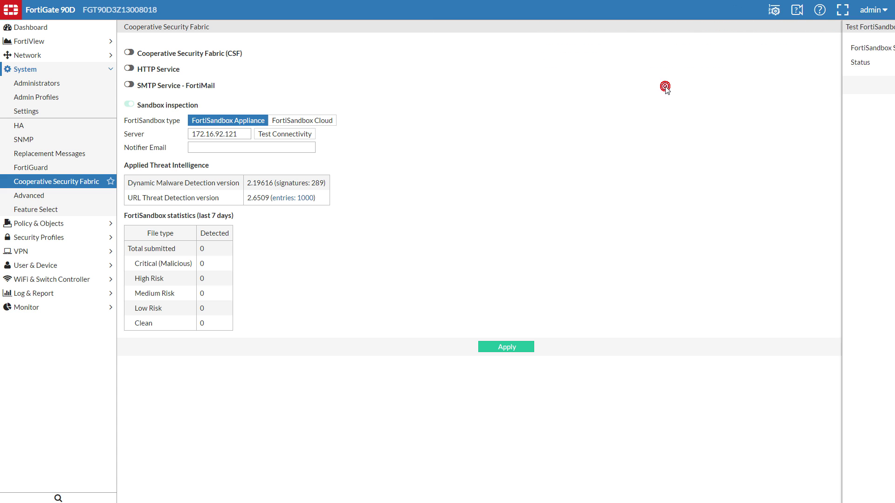
left_click(278, 149)
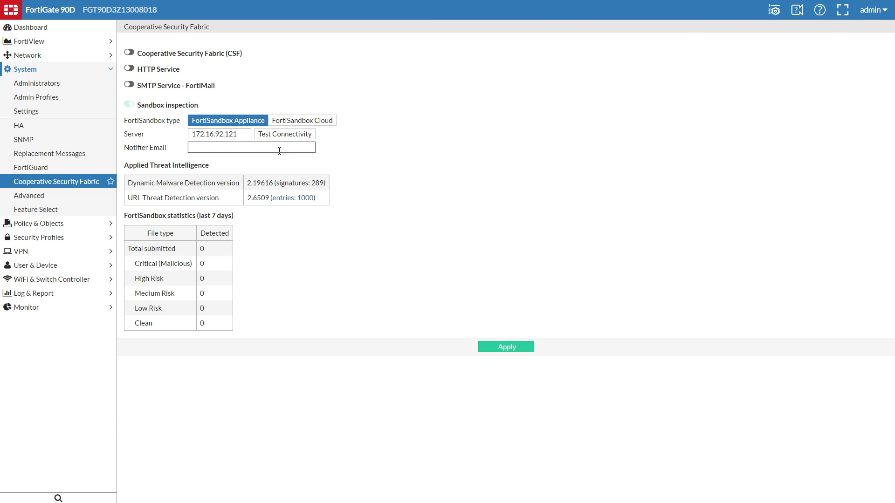
type("jsmith@")
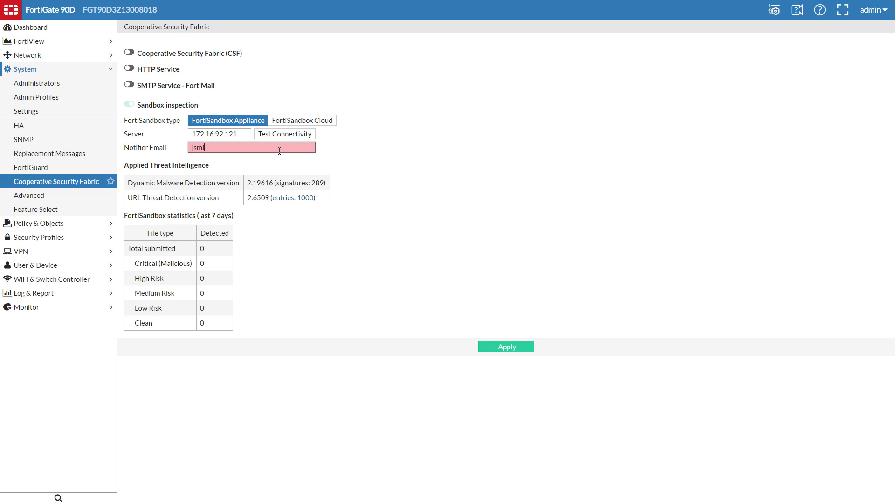
type("example.com")
Apply FortiGate's sandbox settings, then mark the FortiGate device as Authorized under Scan Input > Device
left_click(507, 350)
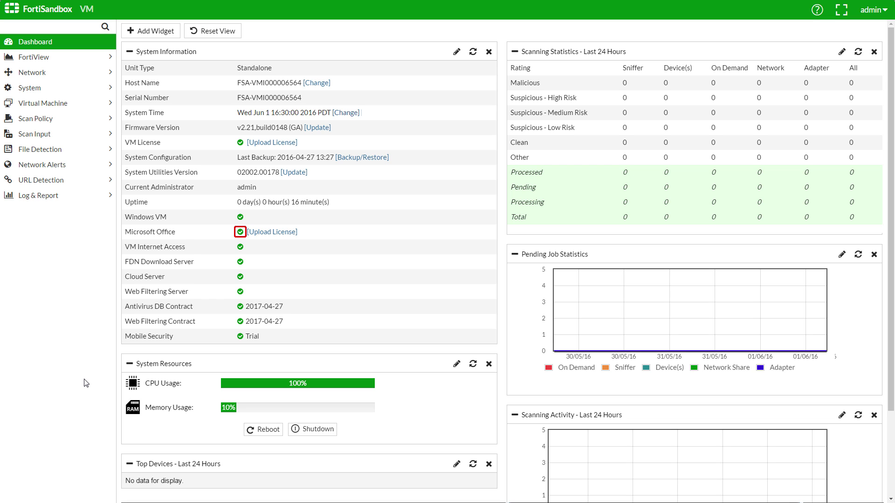
left_click(60, 139)
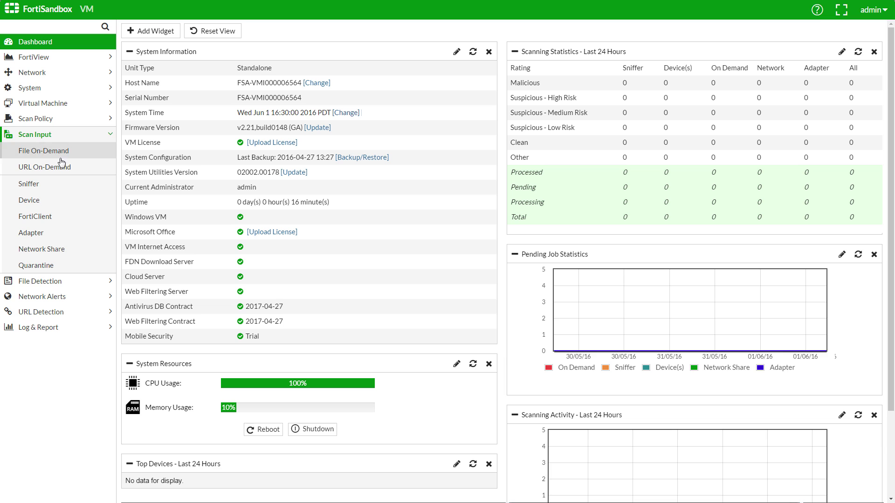
left_click(65, 202)
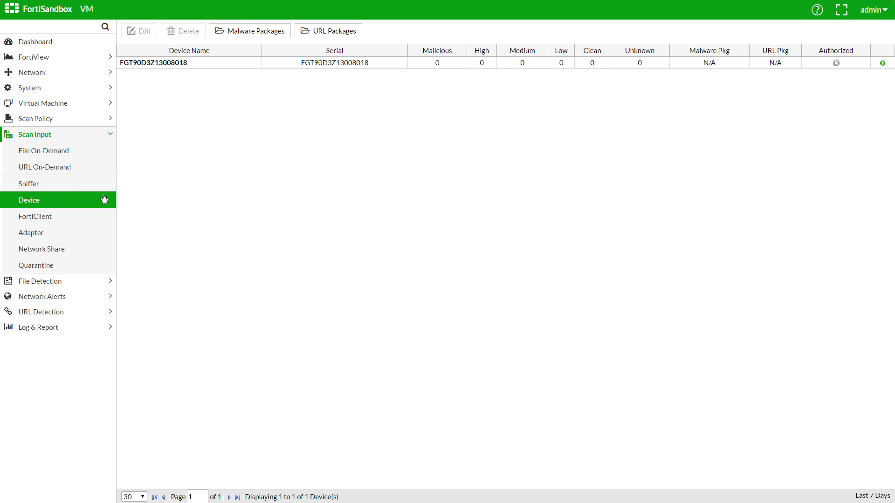
left_click(251, 65)
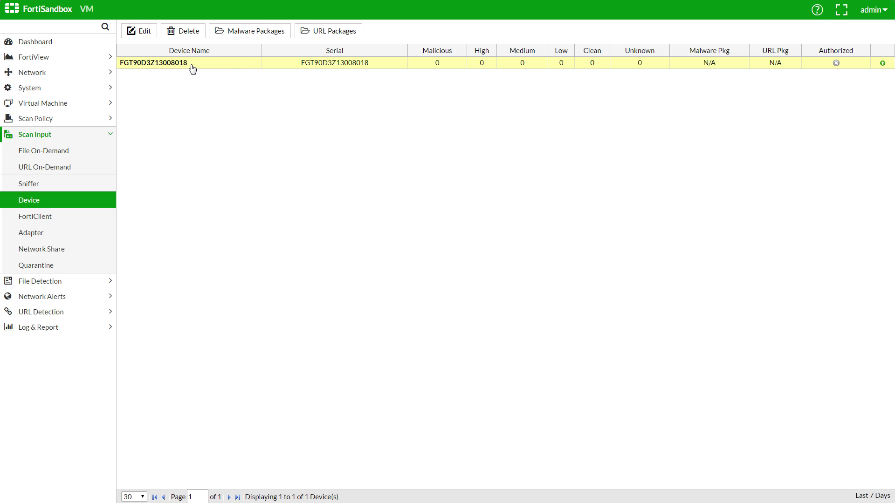
left_click(142, 30)
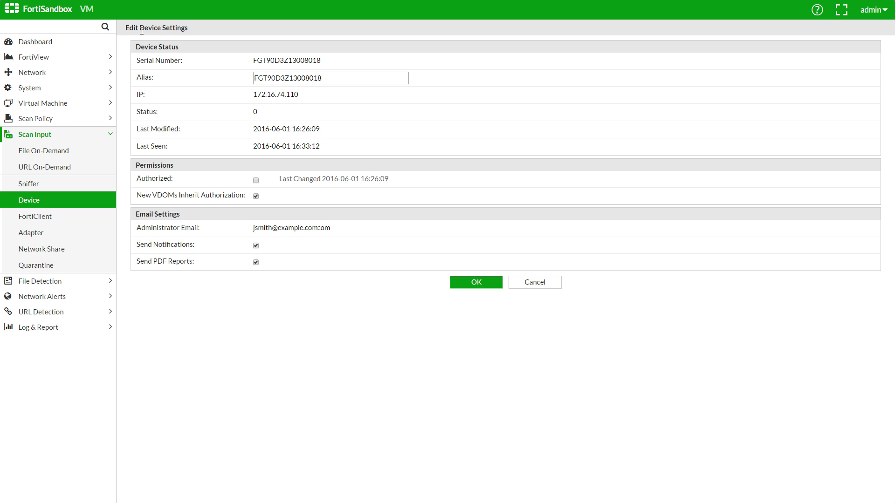
left_click(256, 181)
left_click(476, 283)
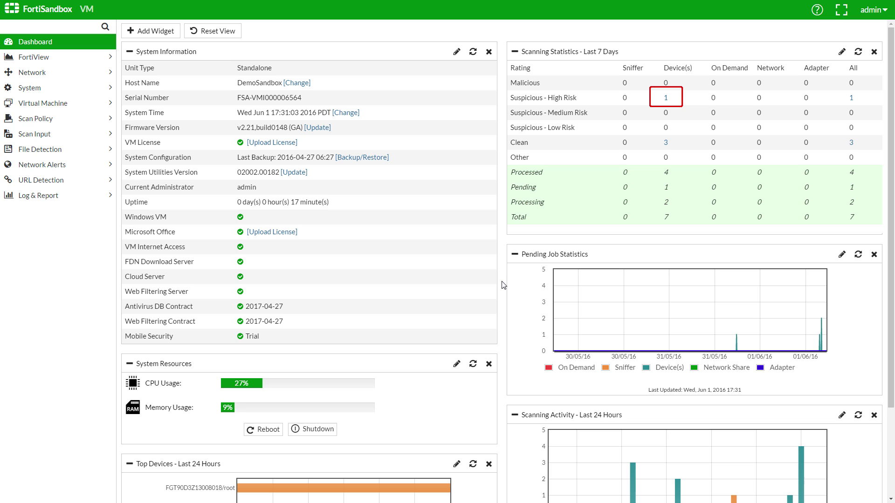
Open the detailed report for the high-risk file.zip and scroll through its behavior summary and archive contents
left_click(668, 99)
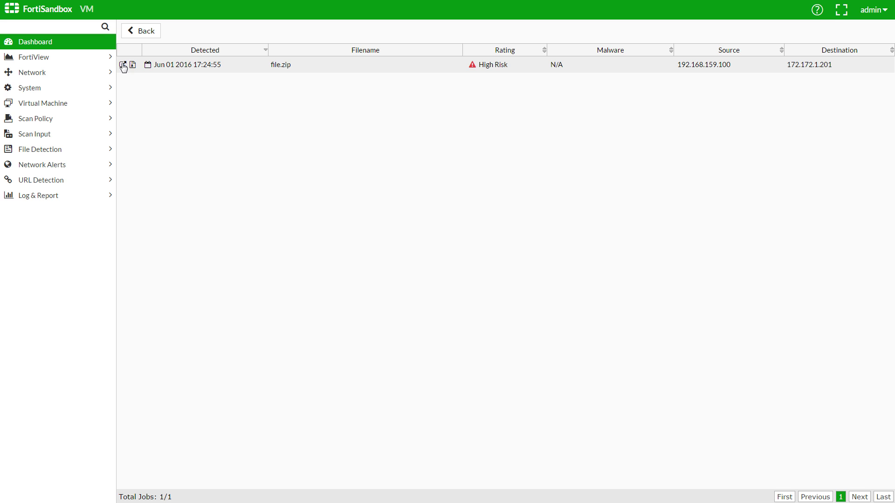
left_click(123, 65)
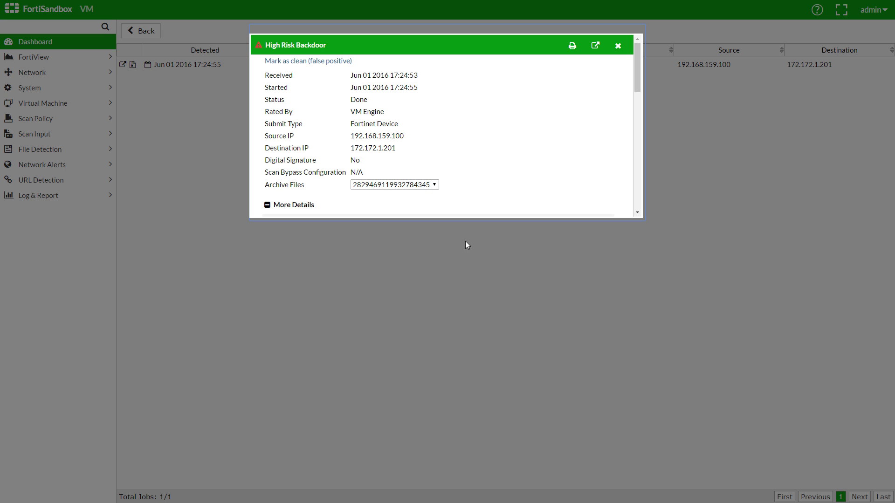
scroll(548, 152, "down", 1)
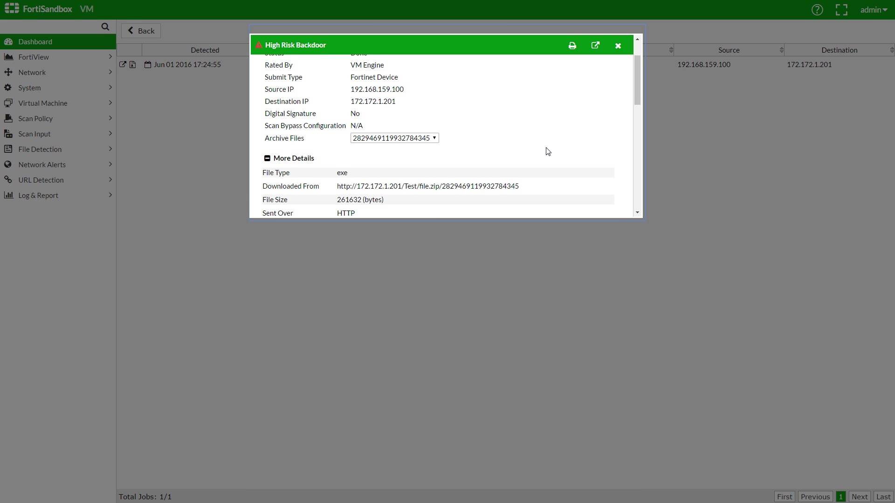
left_click(435, 139)
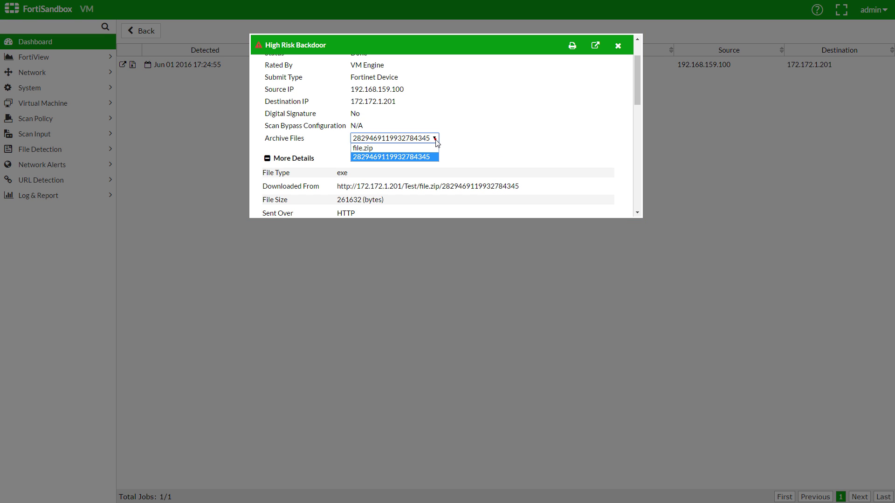
left_click(436, 141)
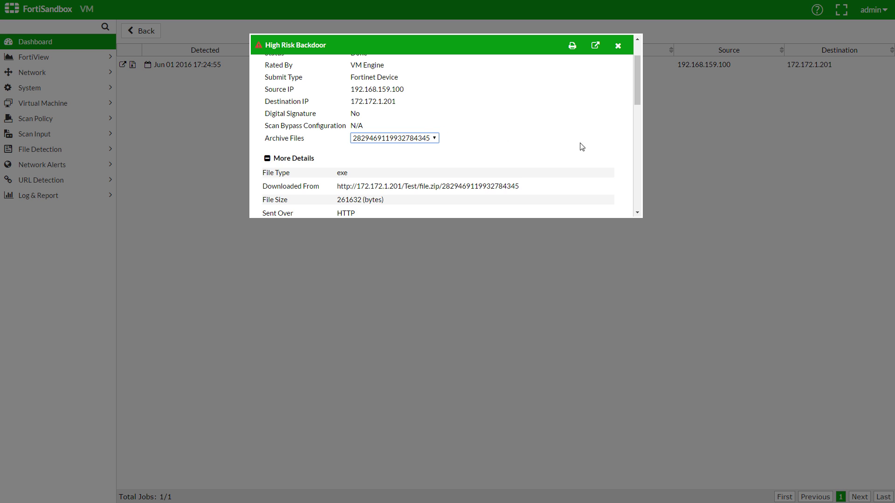
scroll(585, 147, "down", 2)
scroll(586, 147, "down", 1)
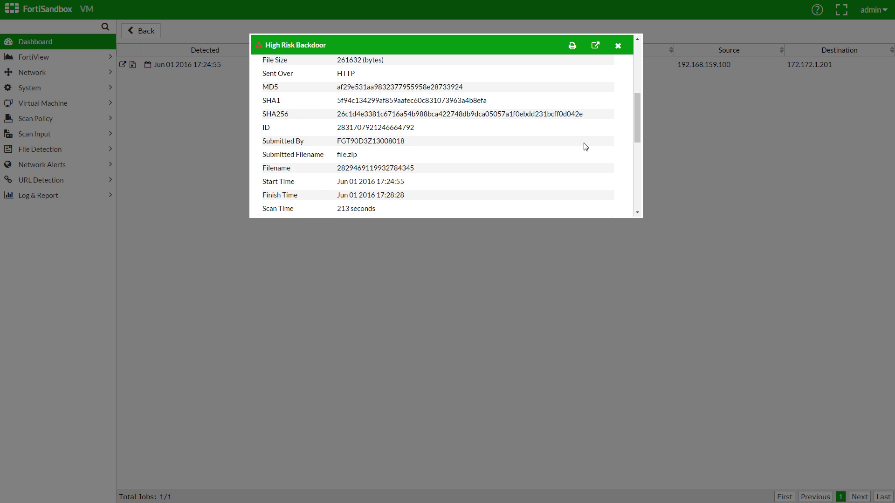
scroll(586, 147, "down", 2)
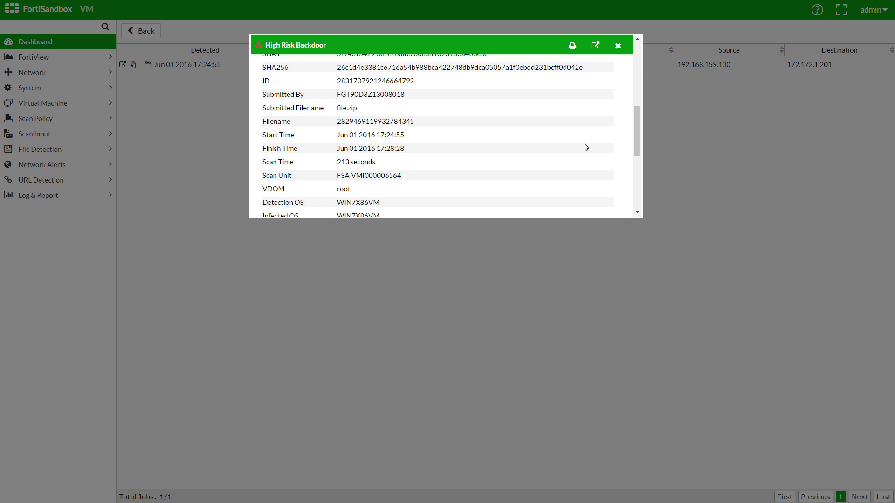
scroll(586, 147, "down", 3)
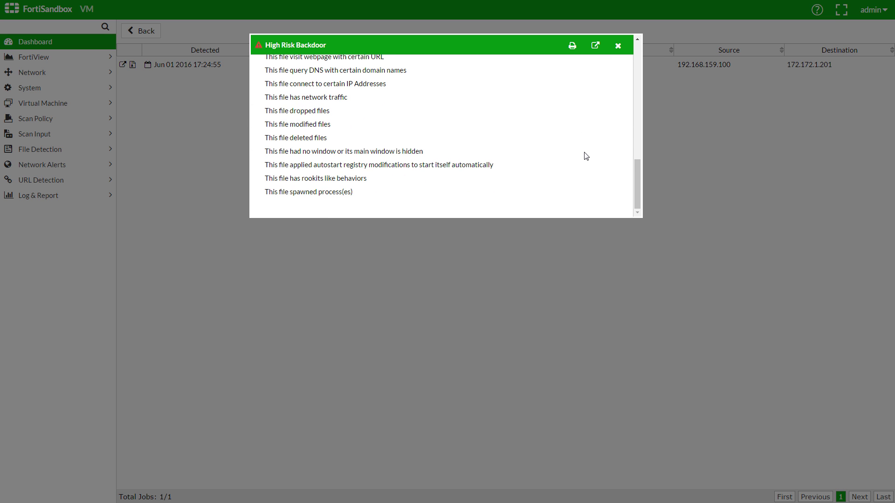
Expand Static Analysis, Files Created and Network Behaviors in the file.zip report and scroll through them
scroll(586, 156, "up", 8)
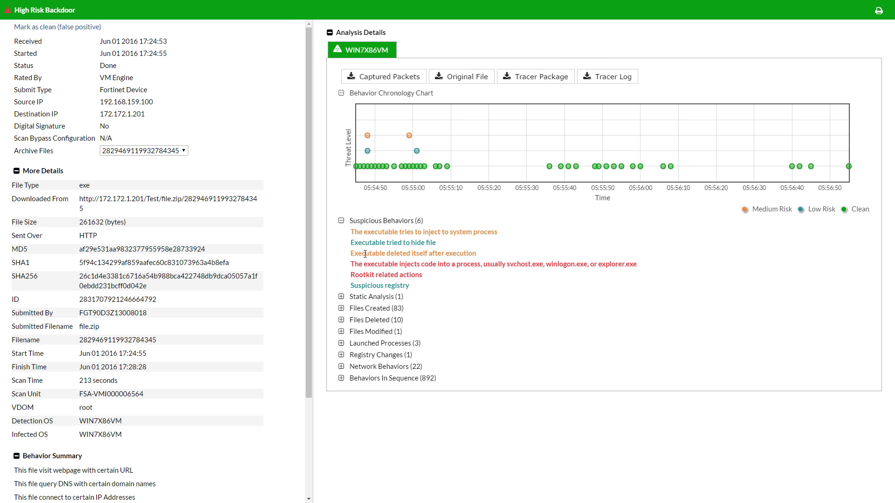
left_click(341, 297)
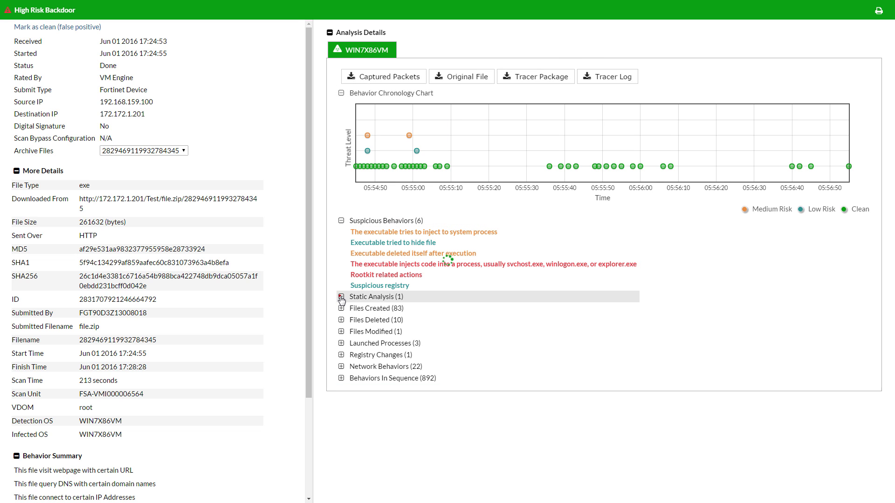
left_click(342, 319)
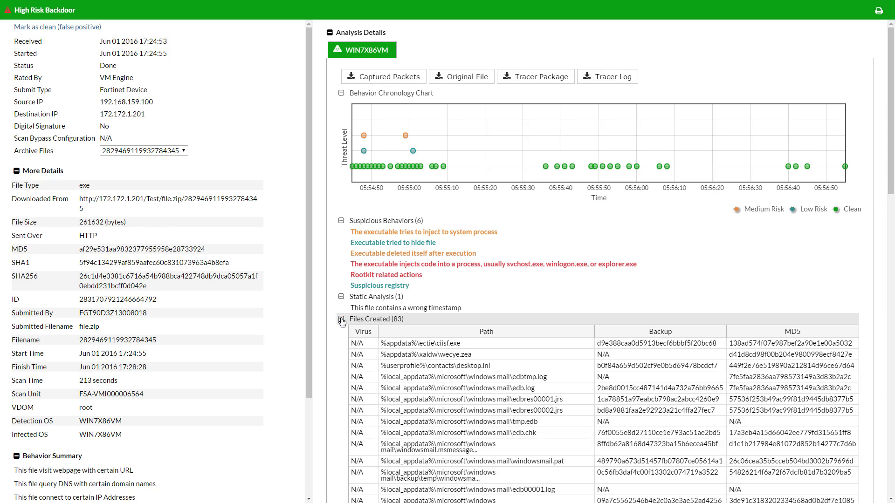
scroll(342, 321, "down", 5)
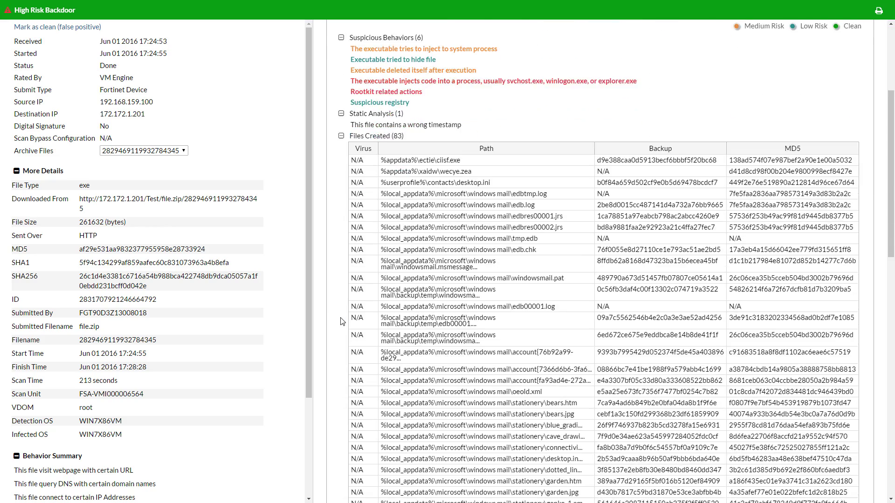
scroll(342, 322, "down", 10)
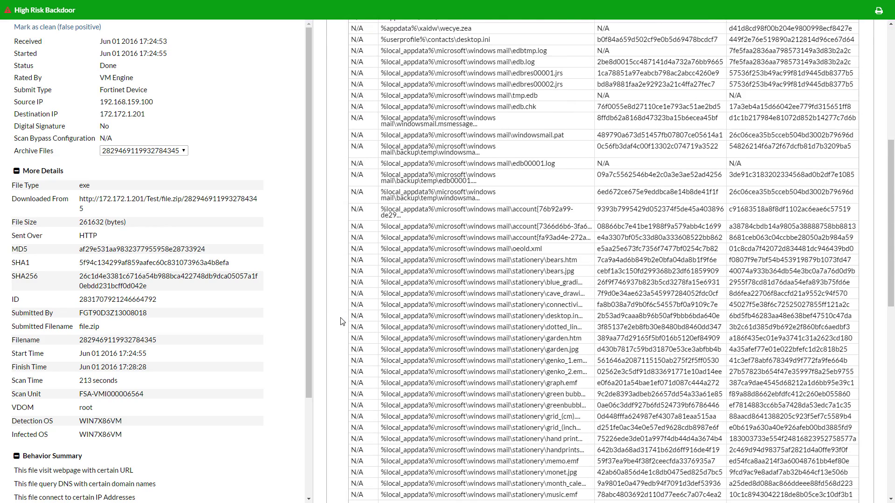
scroll(341, 322, "down", 4)
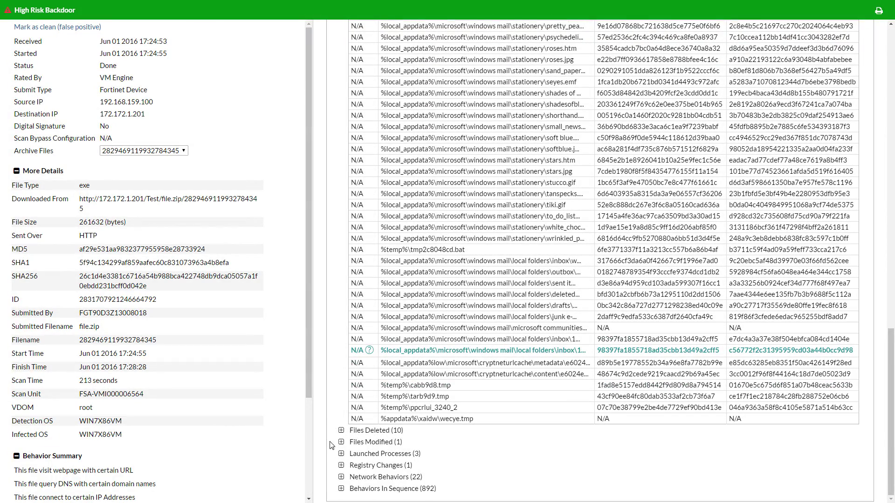
left_click(341, 477)
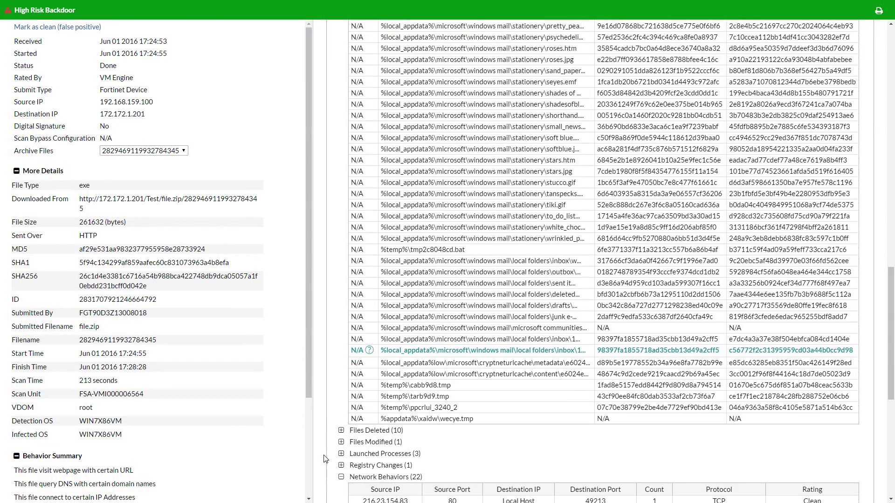
scroll(325, 459, "down", 4)
scroll(325, 459, "down", 4)
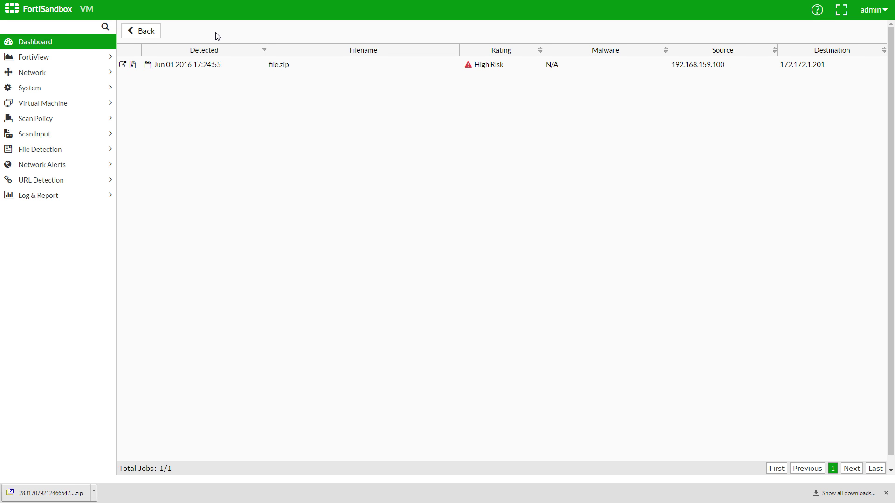
Open FortiView's Operation Center and check the Action Required status of the 192.168.159.100 High Risk incident
left_click(52, 58)
left_click(53, 77)
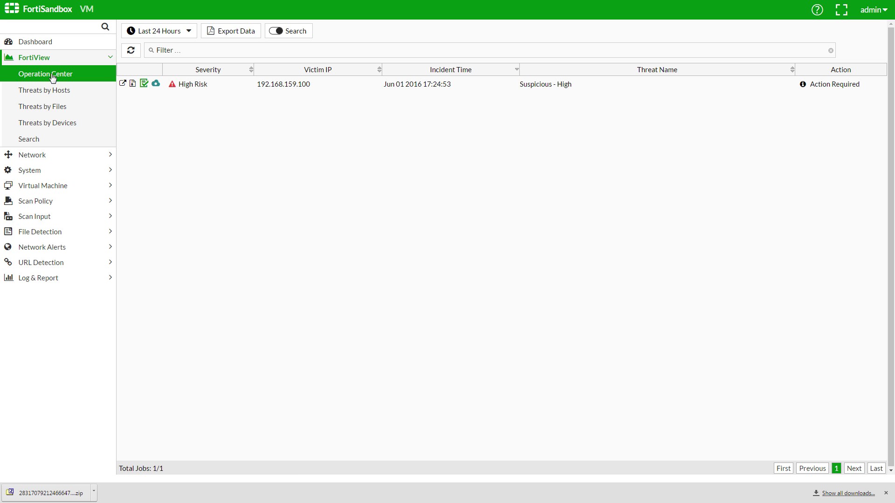
mouse_move(813, 88)
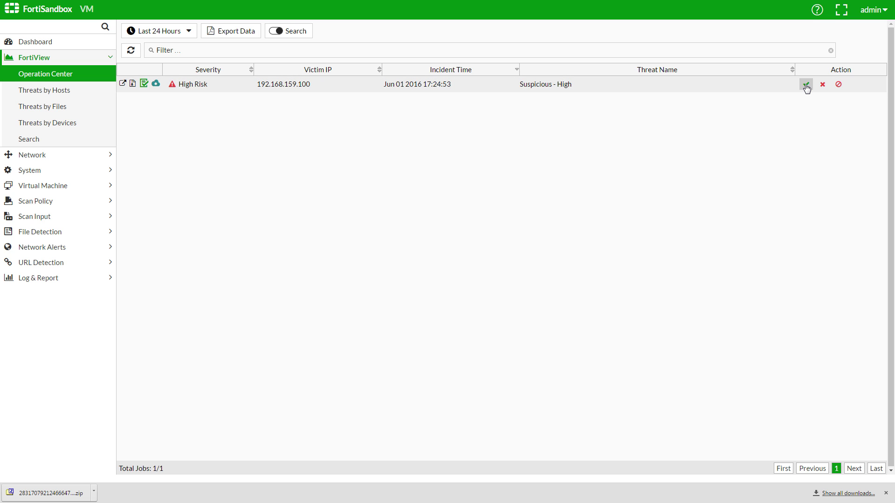